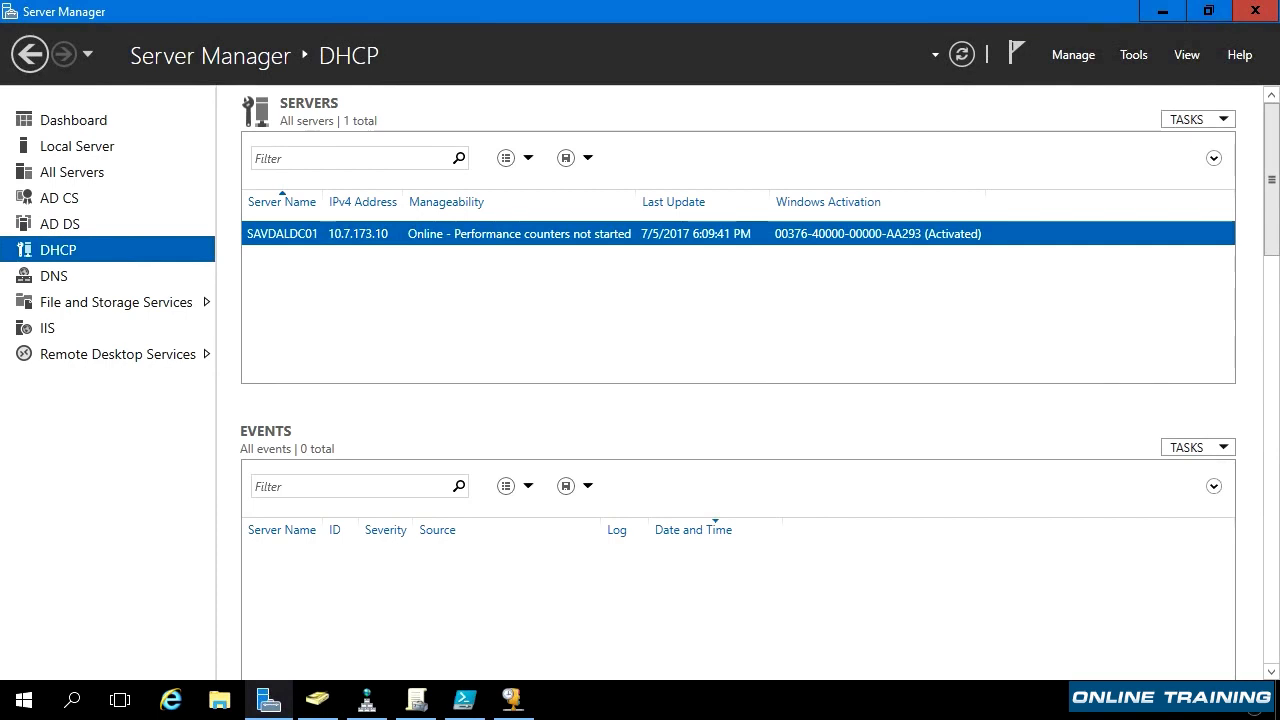
Step: Check the DHCP Server role in the Add Roles and Features Wizard for savdaldc01.savilltech.net, continue to the features page and close the wizard
{"action": "left_click", "coordinate": [1071, 58]}
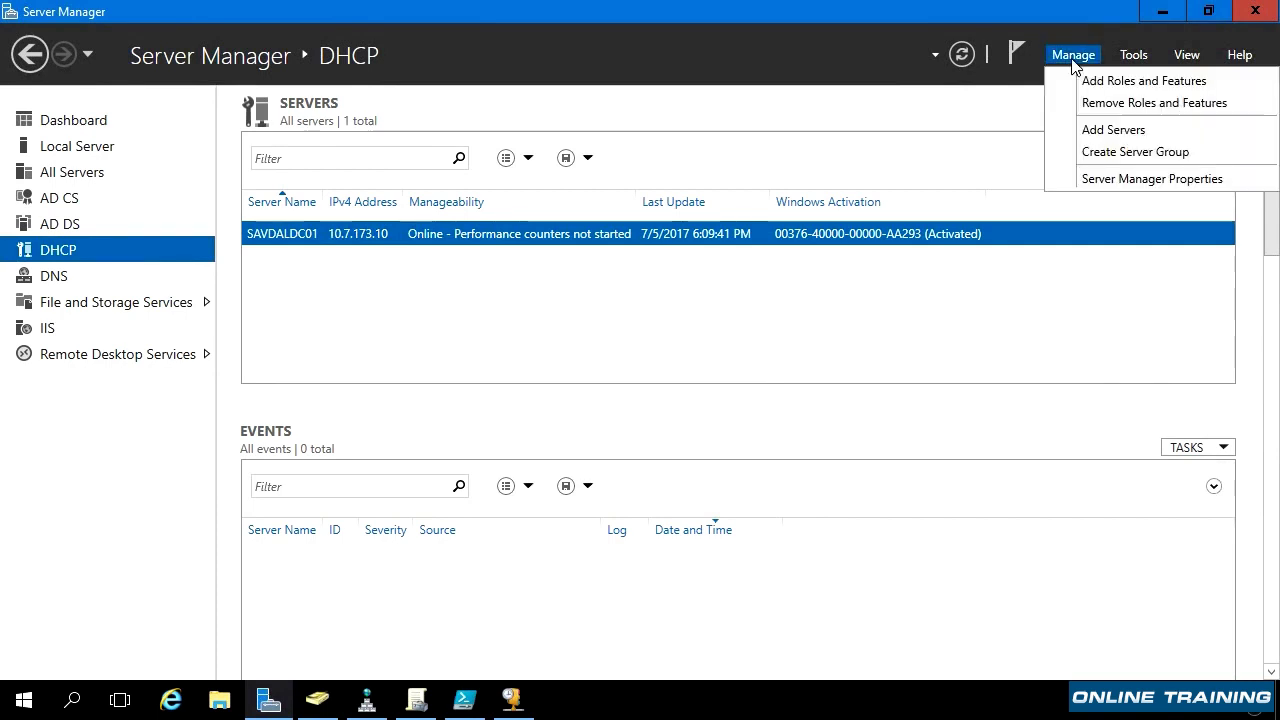
{"action": "left_click", "coordinate": [1101, 85]}
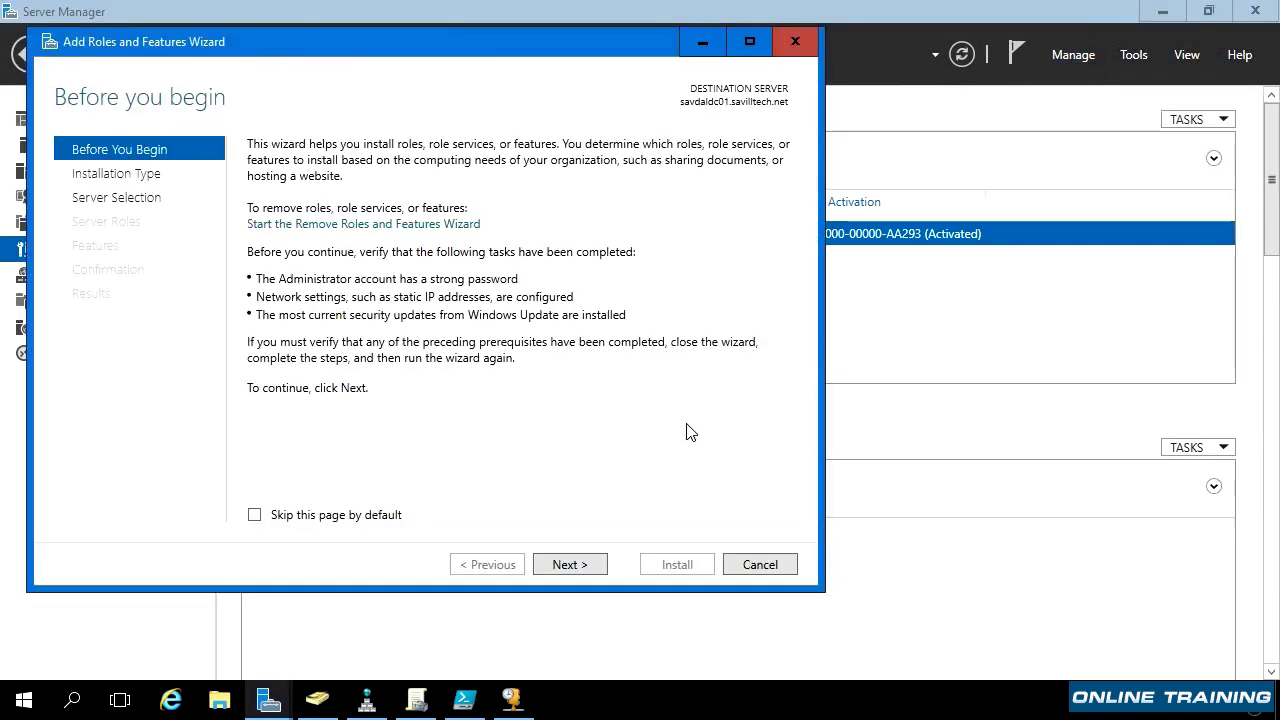
{"action": "left_click", "coordinate": [567, 566]}
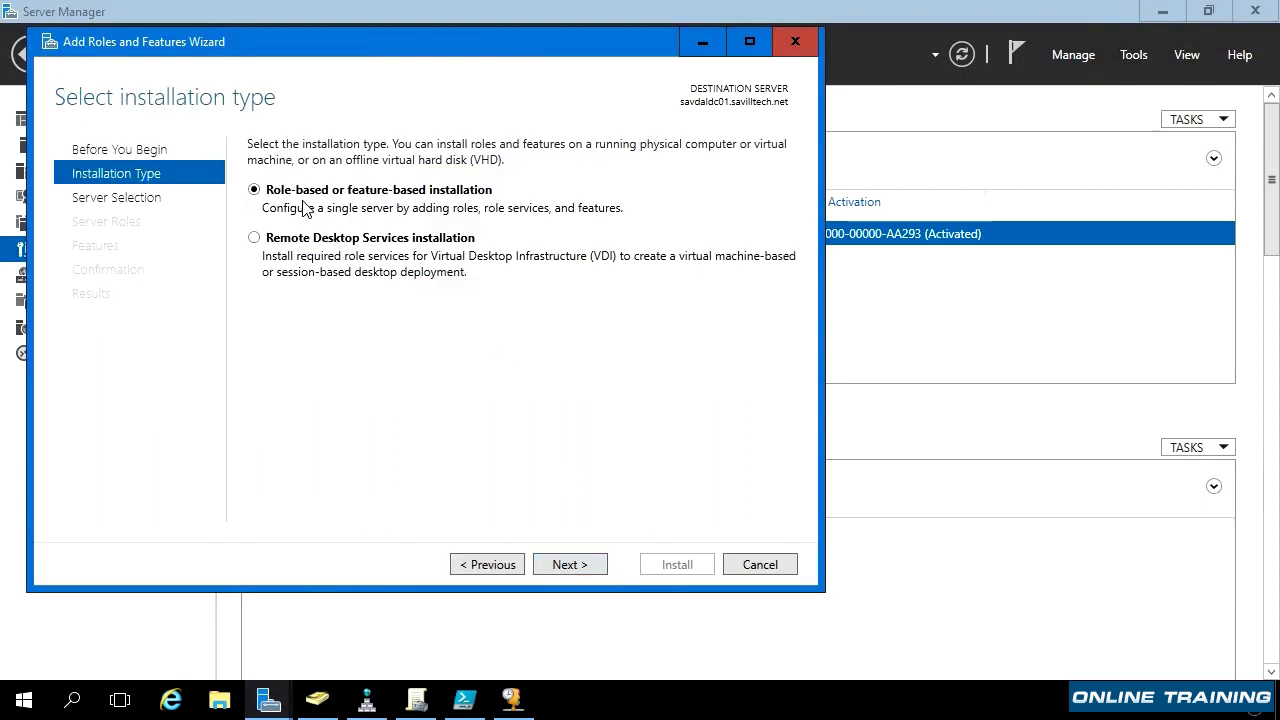
{"action": "left_click", "coordinate": [570, 566]}
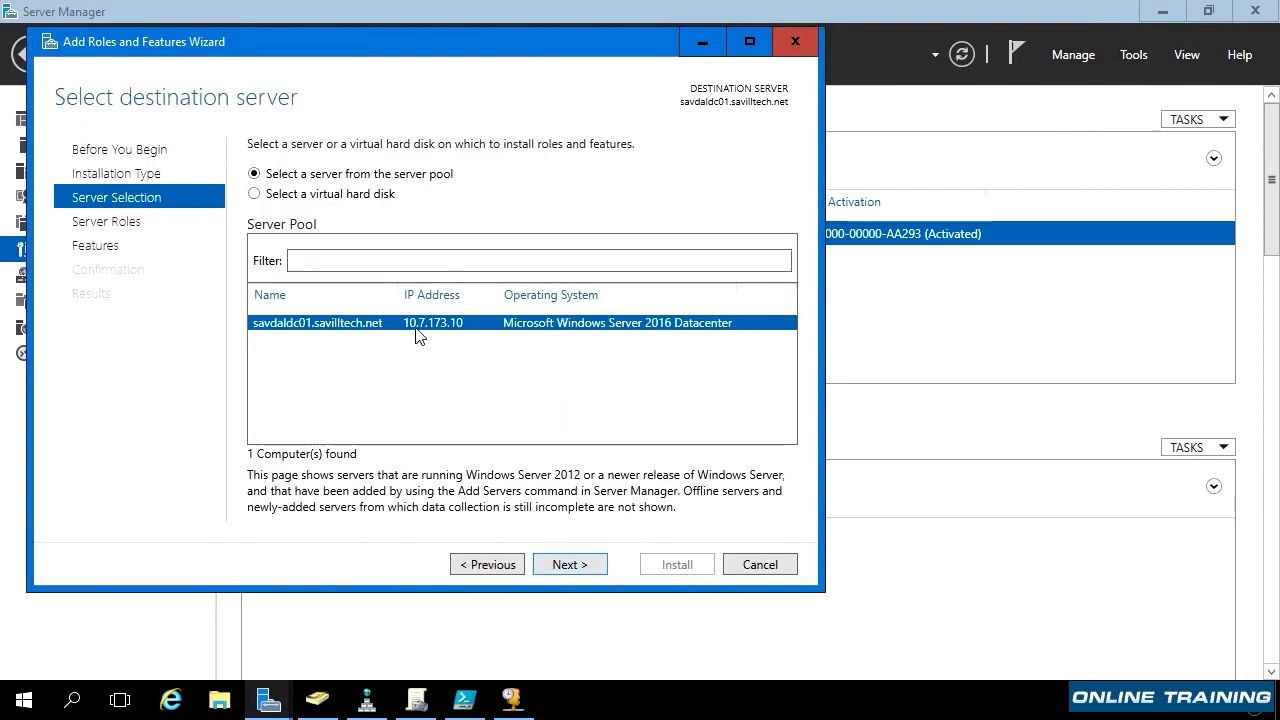
{"action": "left_click", "coordinate": [570, 570]}
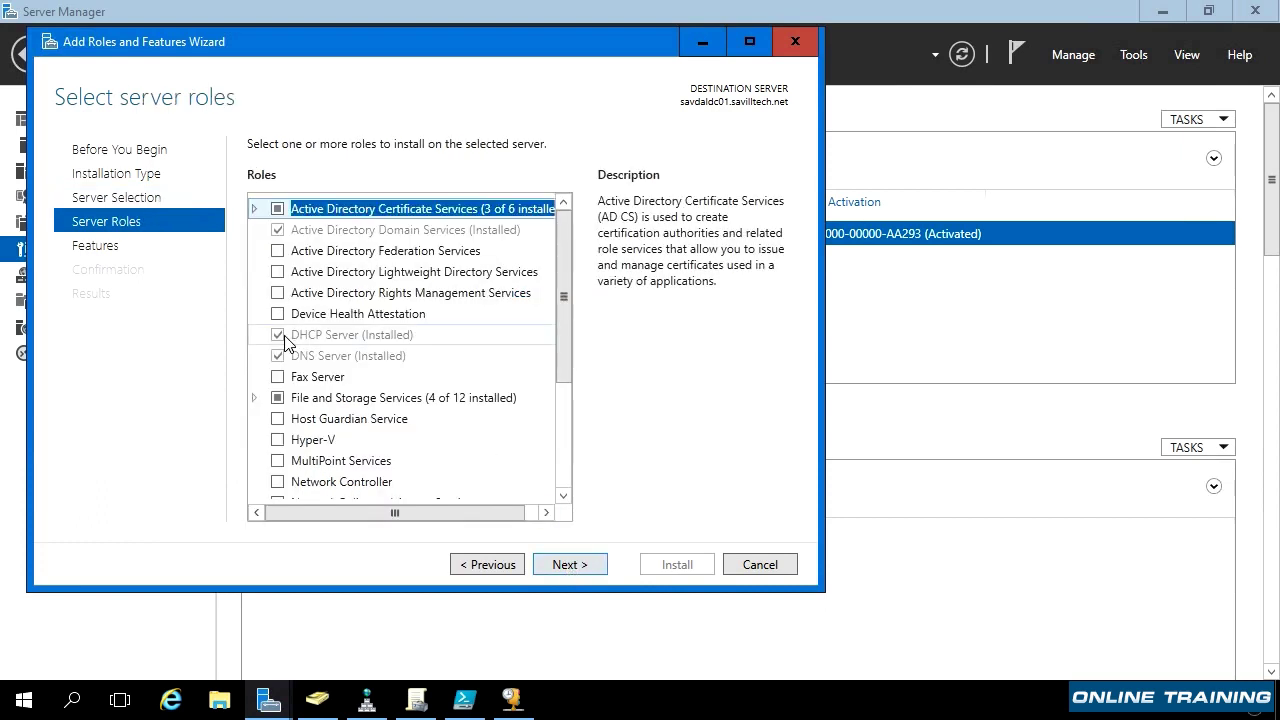
{"action": "left_click", "coordinate": [572, 566]}
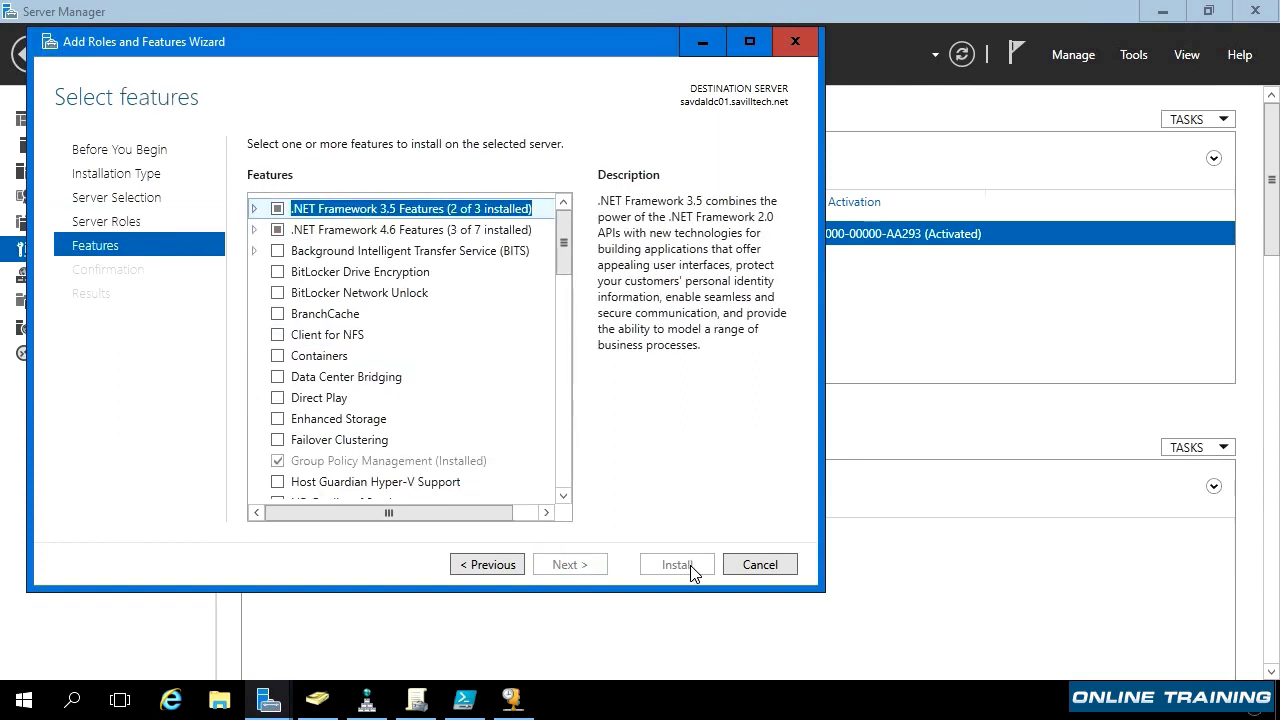
{"action": "left_click", "coordinate": [794, 42]}
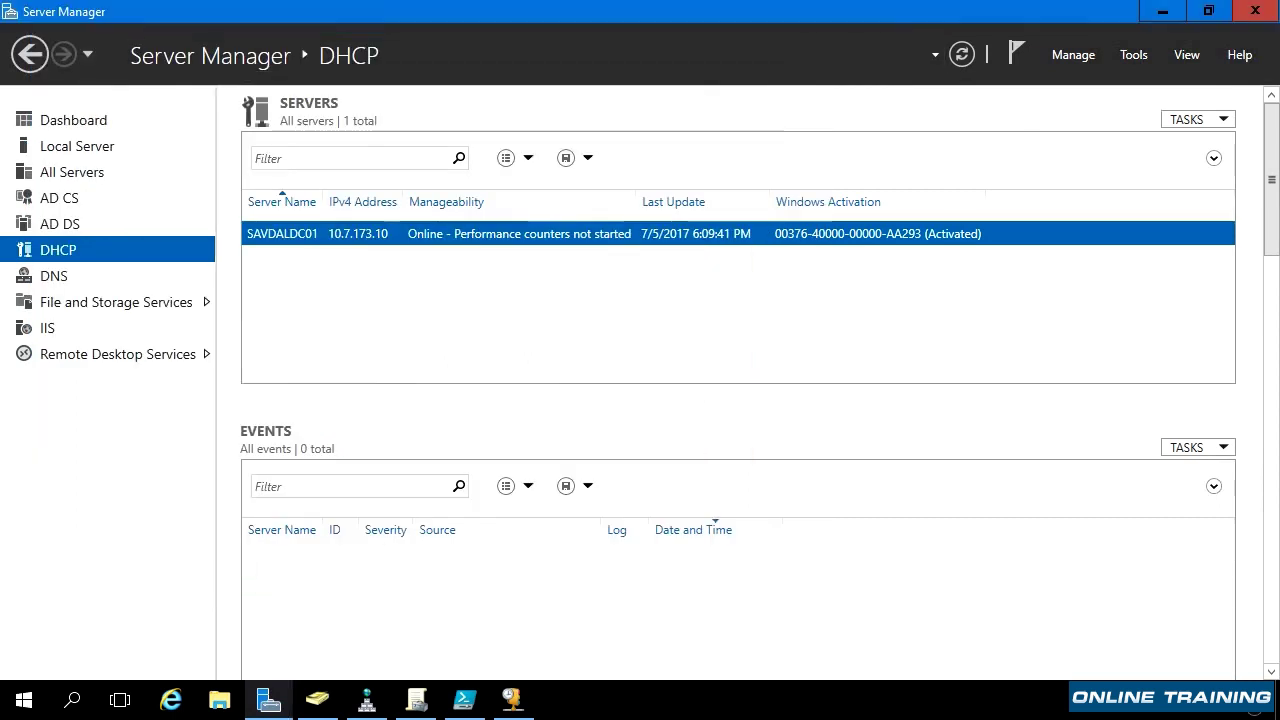
Step: Switch to Windows PowerShell ISE, run Get-WindowsFeature and examine the DHCP Server entry in the feature list
{"action": "key", "text": "alt+Tab"}
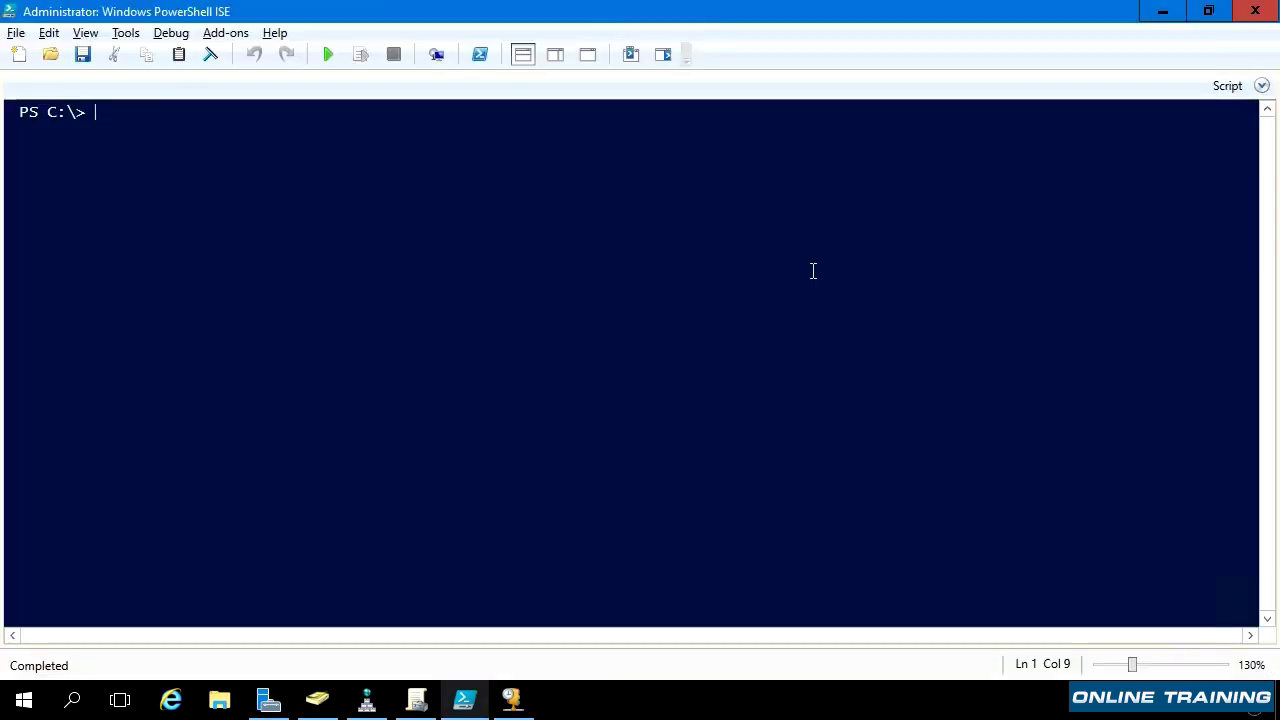
{"action": "type", "text": "get-windowsfea"}
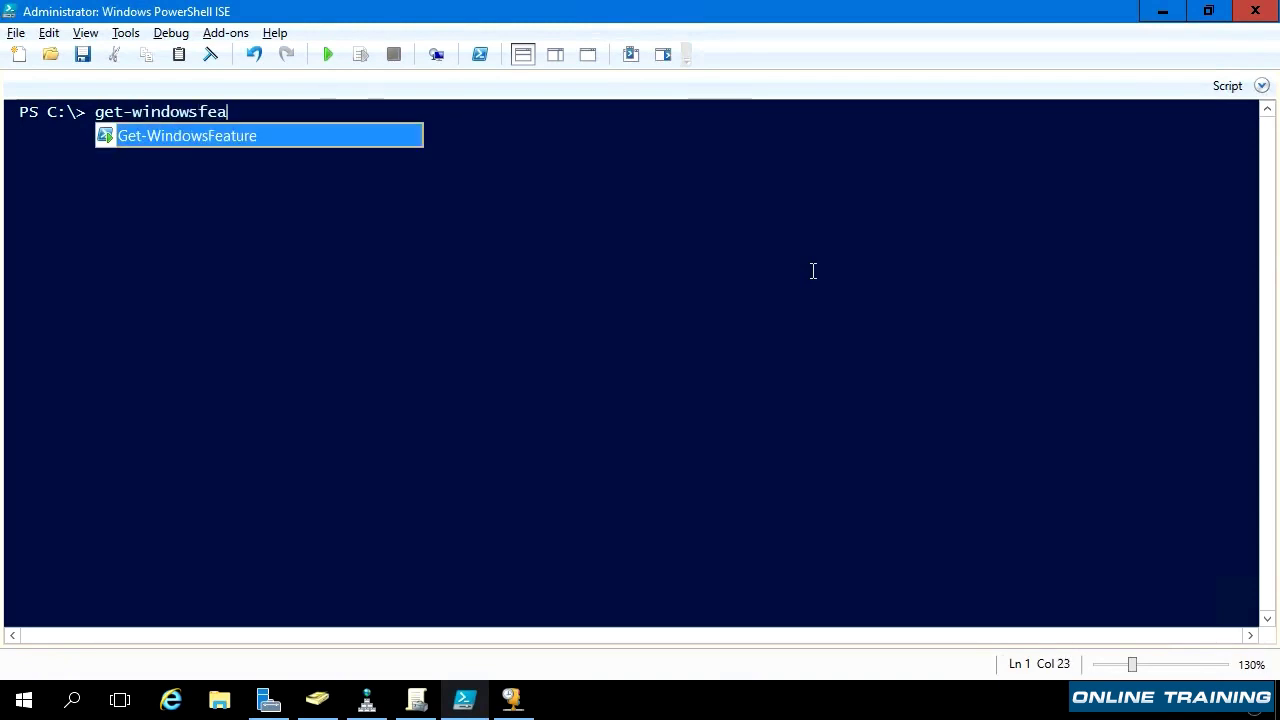
{"action": "key", "text": "Tab"}
{"action": "key", "text": "Return"}
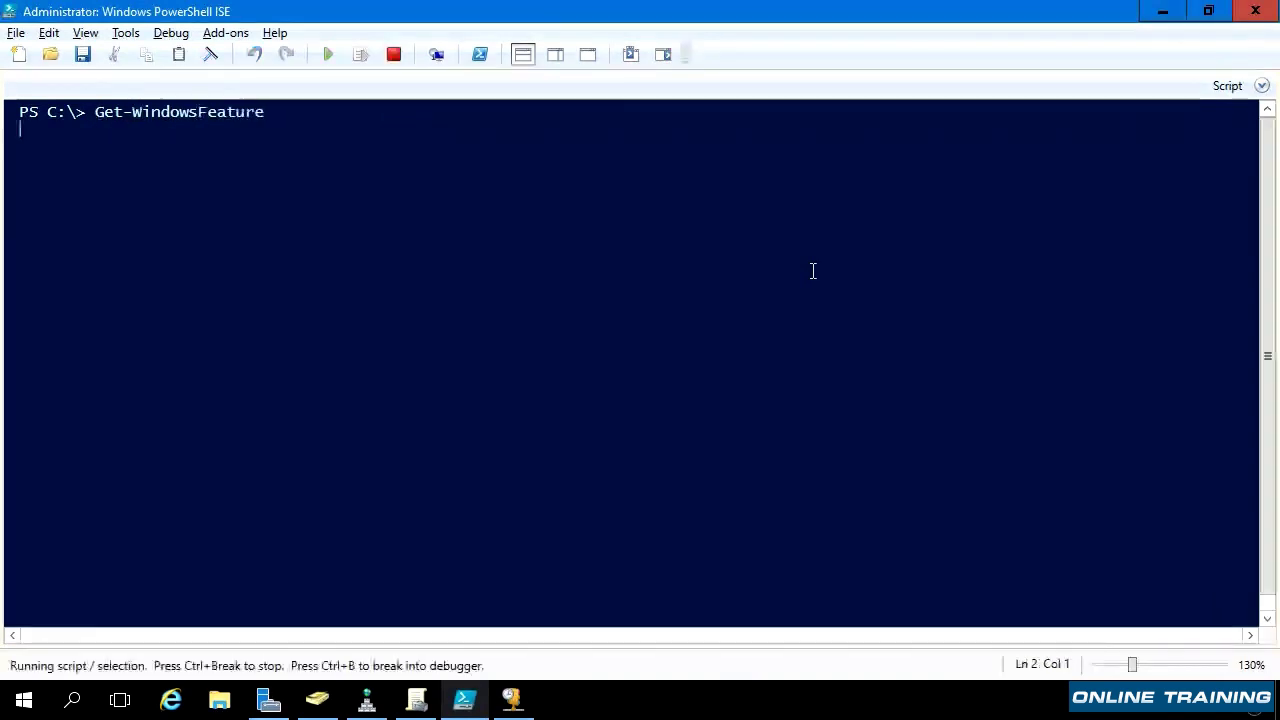
{"action": "left_click_drag", "start_coordinate": [1270, 592], "coordinate": [1247, 150]}
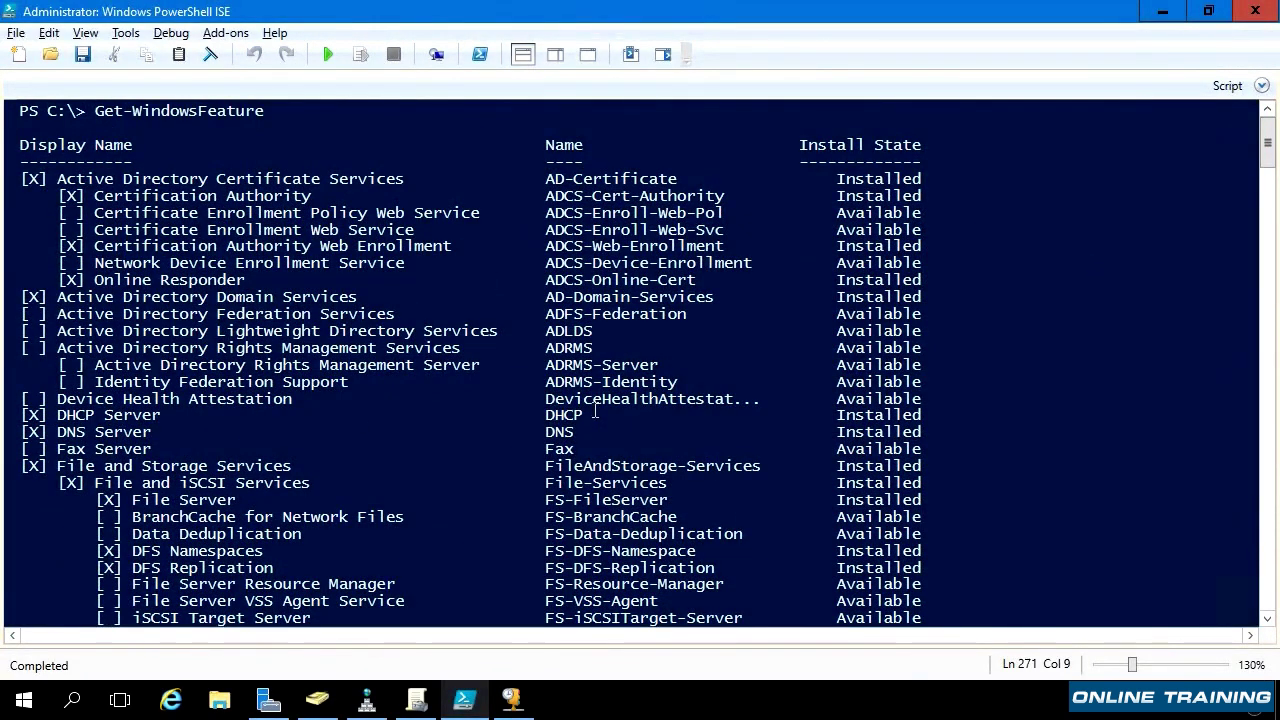
Step: Simulate the DHCP role installation by running Install-WindowsFeature -Name DHCP -IncludeManagementTools -WhatIf
{"action": "key", "text": "Return"}
{"action": "type", "text": "install-windowsf"}
{"action": "key", "text": "Tab"}
{"action": "type", "text": "-"}
{"action": "key", "text": "Tab"}
{"action": "type", "text": "DHCP -"}
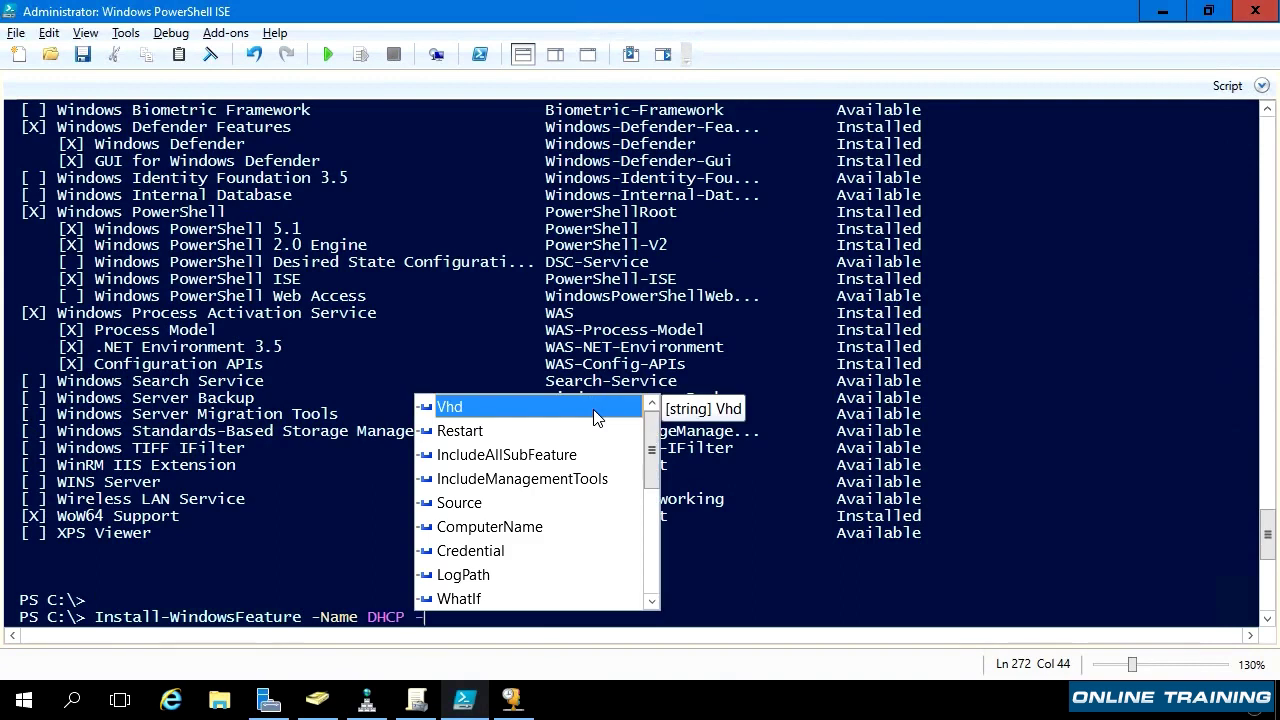
{"action": "key", "text": "Down"}
{"action": "key", "text": "Down"}
{"action": "key", "text": "Down"}
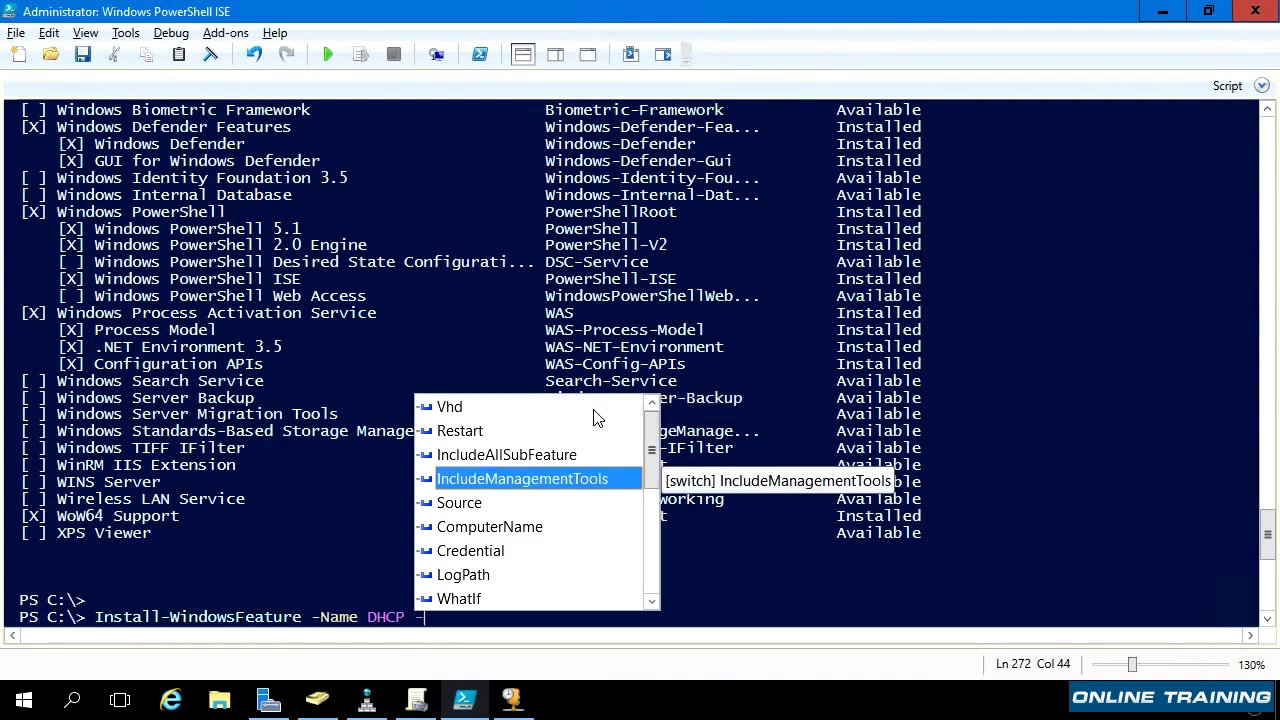
{"action": "key", "text": "Tab"}
{"action": "type", "text": "-whatif"}
{"action": "key", "text": "Tab"}
{"action": "key", "text": "Return"}
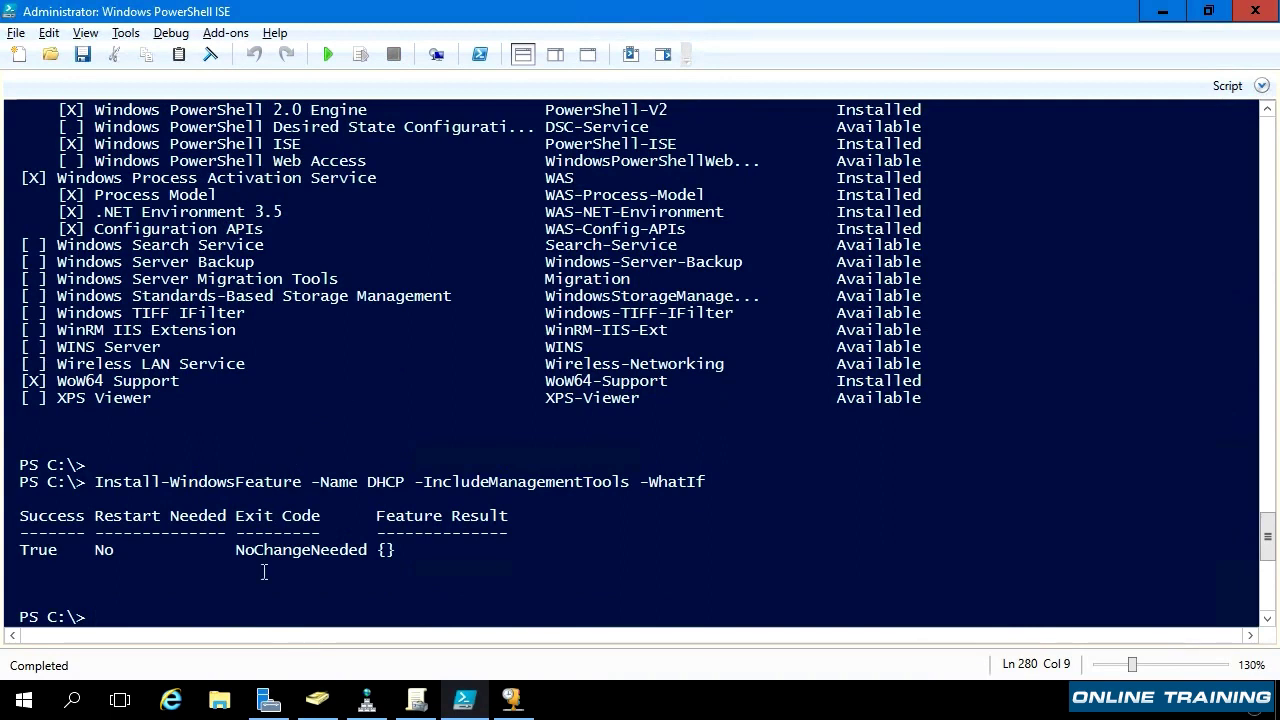
Step: Switch to Server Manager, open the DHCP console maximized, and expand savdaldc01.savilltech.net to view its available actions
{"action": "left_click", "coordinate": [268, 701]}
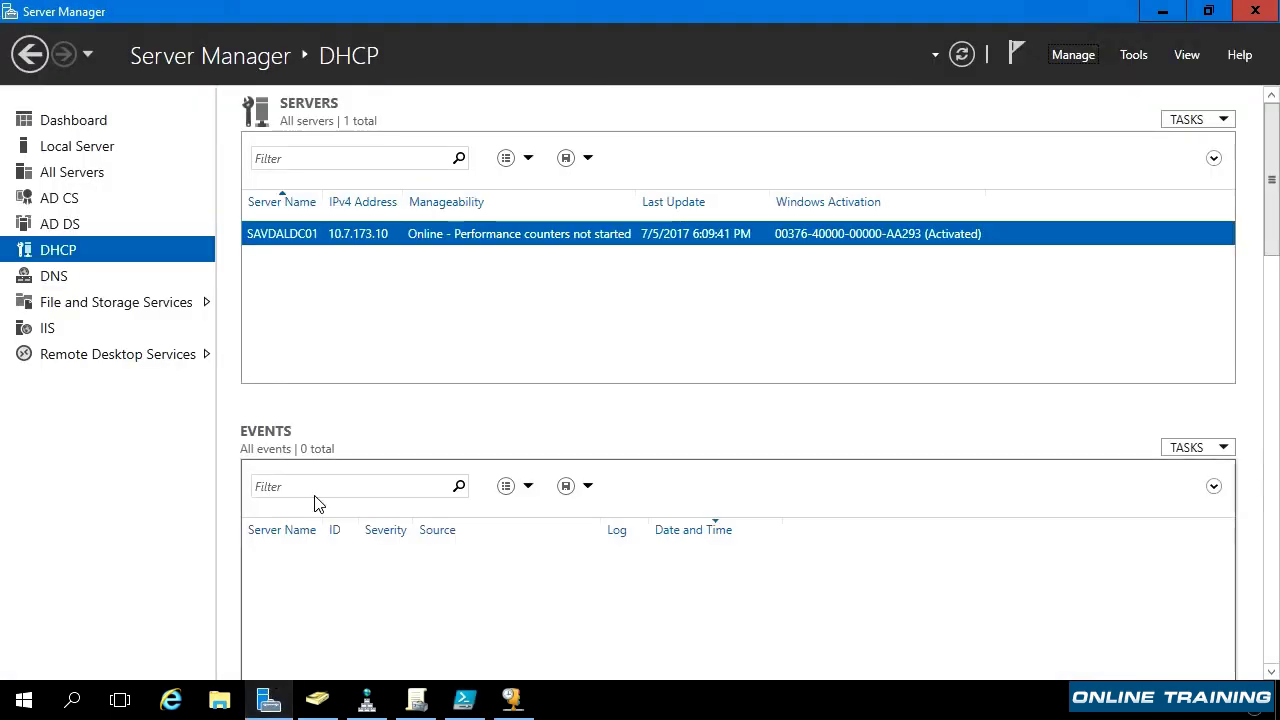
{"action": "left_click", "coordinate": [1134, 55]}
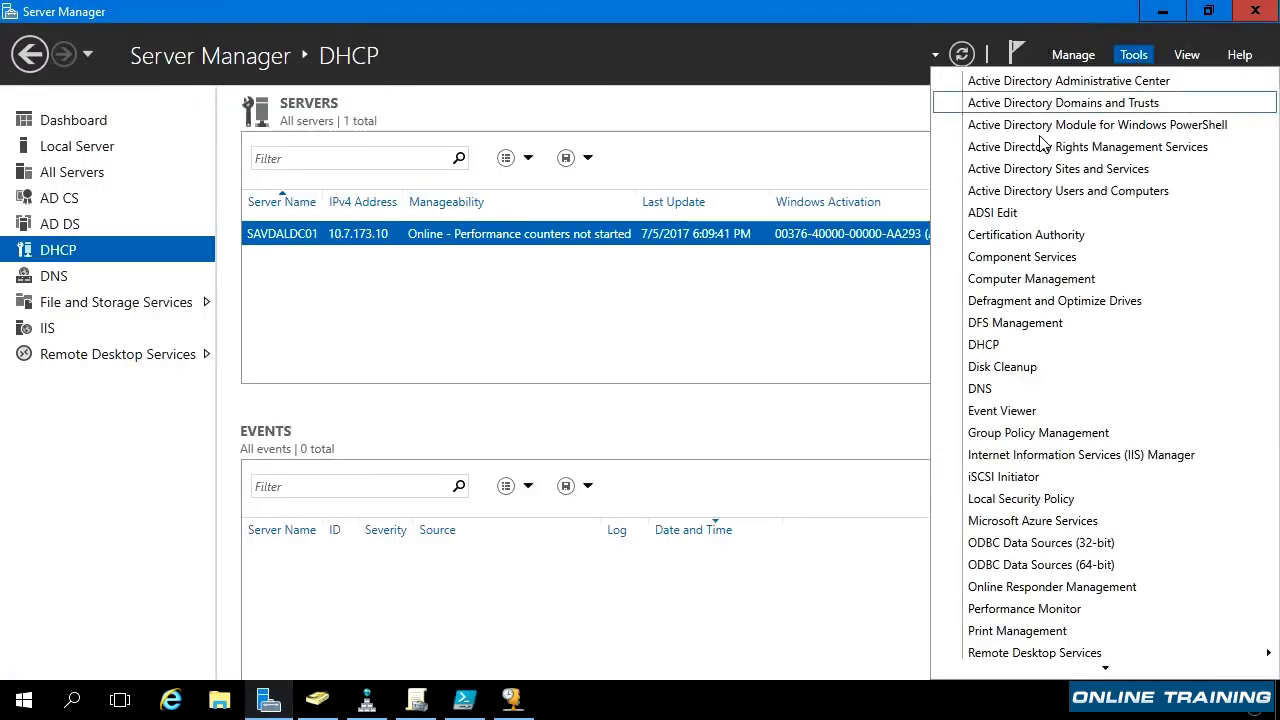
{"action": "left_click", "coordinate": [996, 345]}
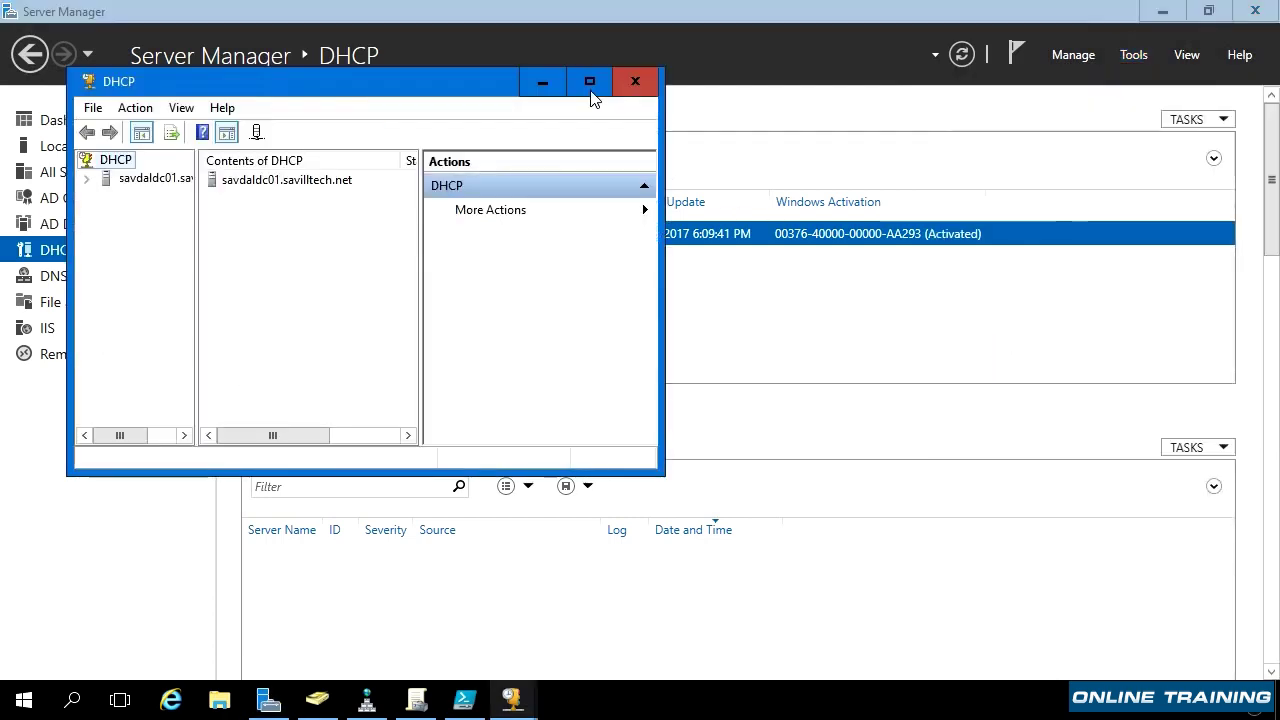
{"action": "left_click", "coordinate": [592, 86]}
{"action": "left_click_drag", "start_coordinate": [122, 169], "coordinate": [343, 169]}
{"action": "left_click", "coordinate": [12, 104]}
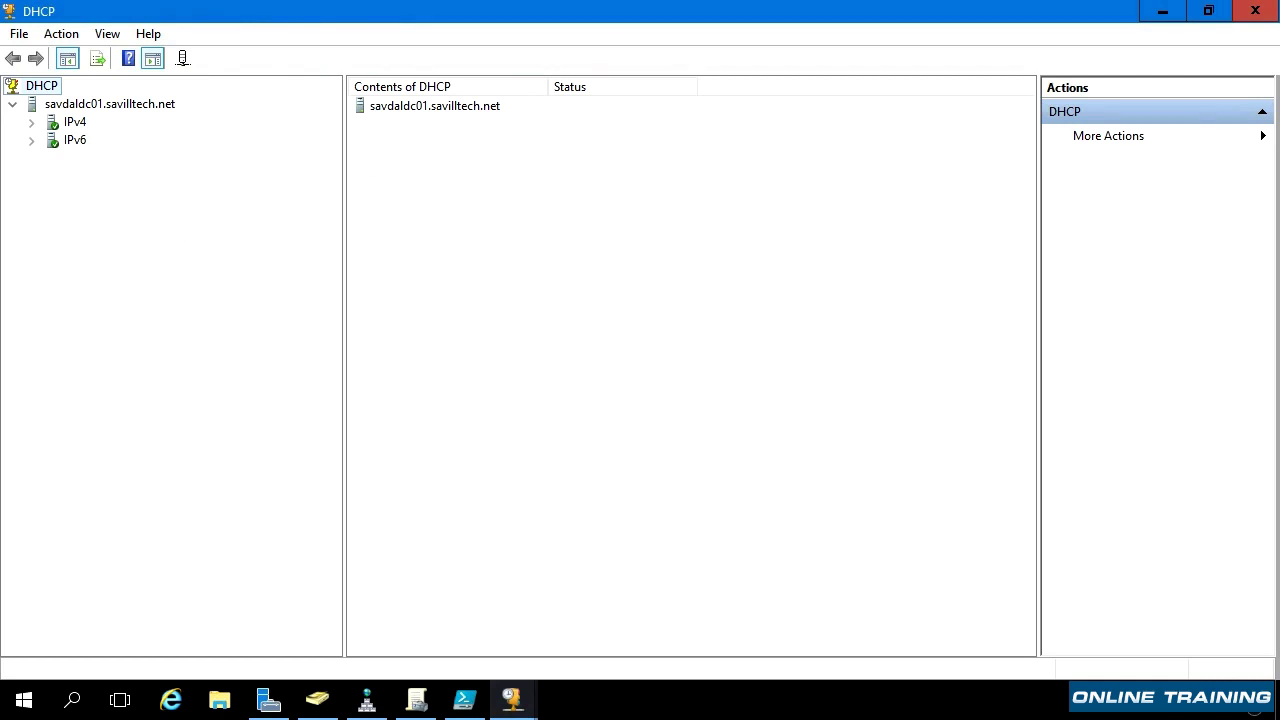
{"action": "right_click", "coordinate": [80, 110]}
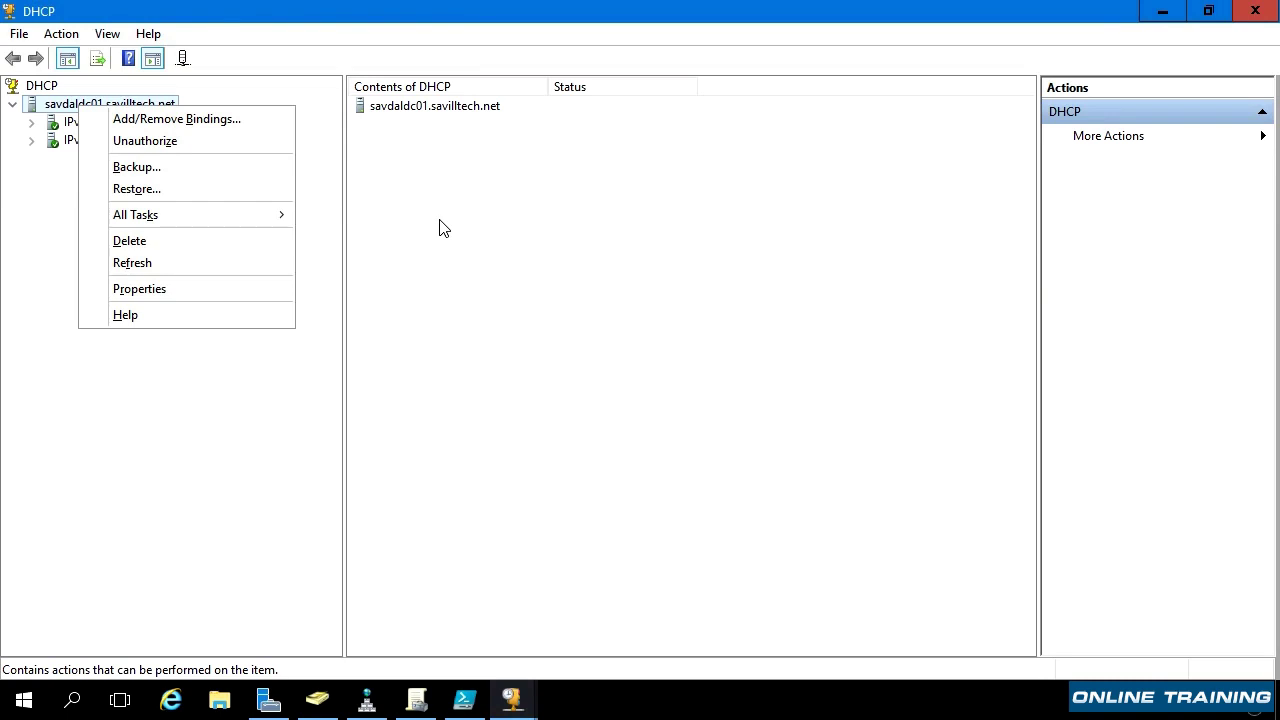
Step: Switch to Active Directory Users and Computers and look at the DHCP Users and DHCP Administrators groups in the Users container
{"action": "left_click", "coordinate": [317, 700]}
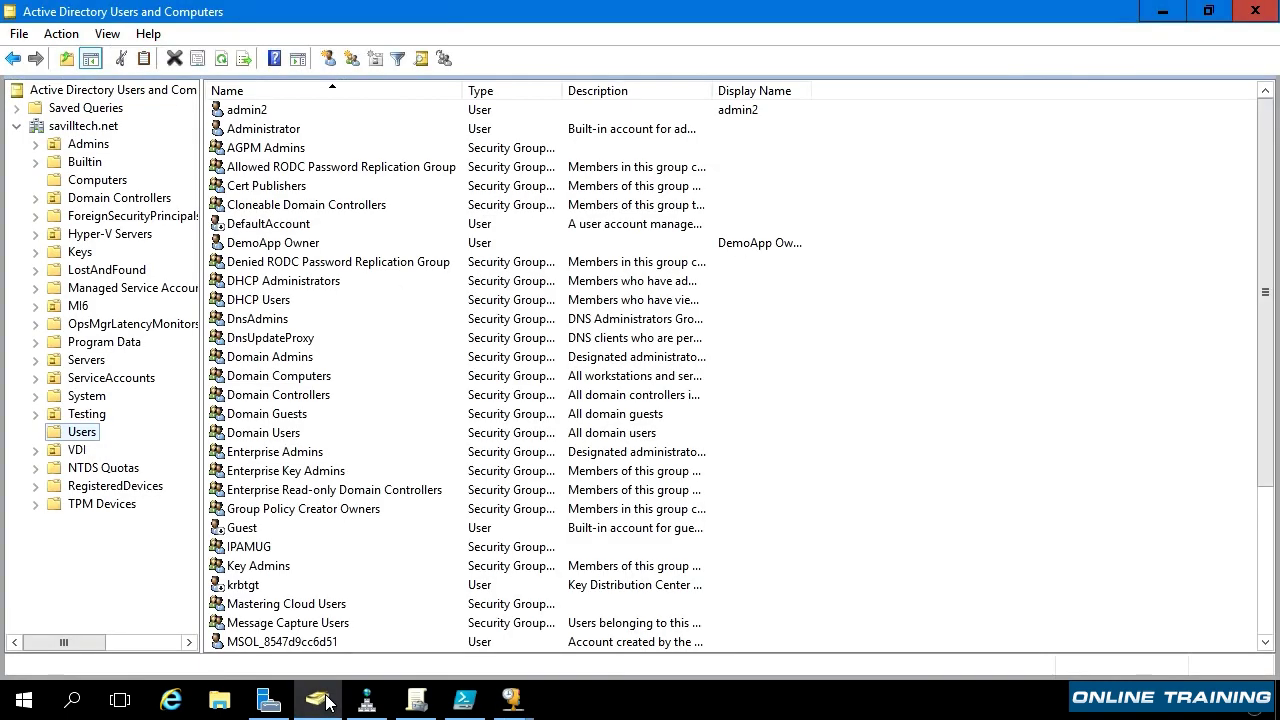
{"action": "left_click", "coordinate": [285, 287]}
{"action": "left_click", "coordinate": [282, 303]}
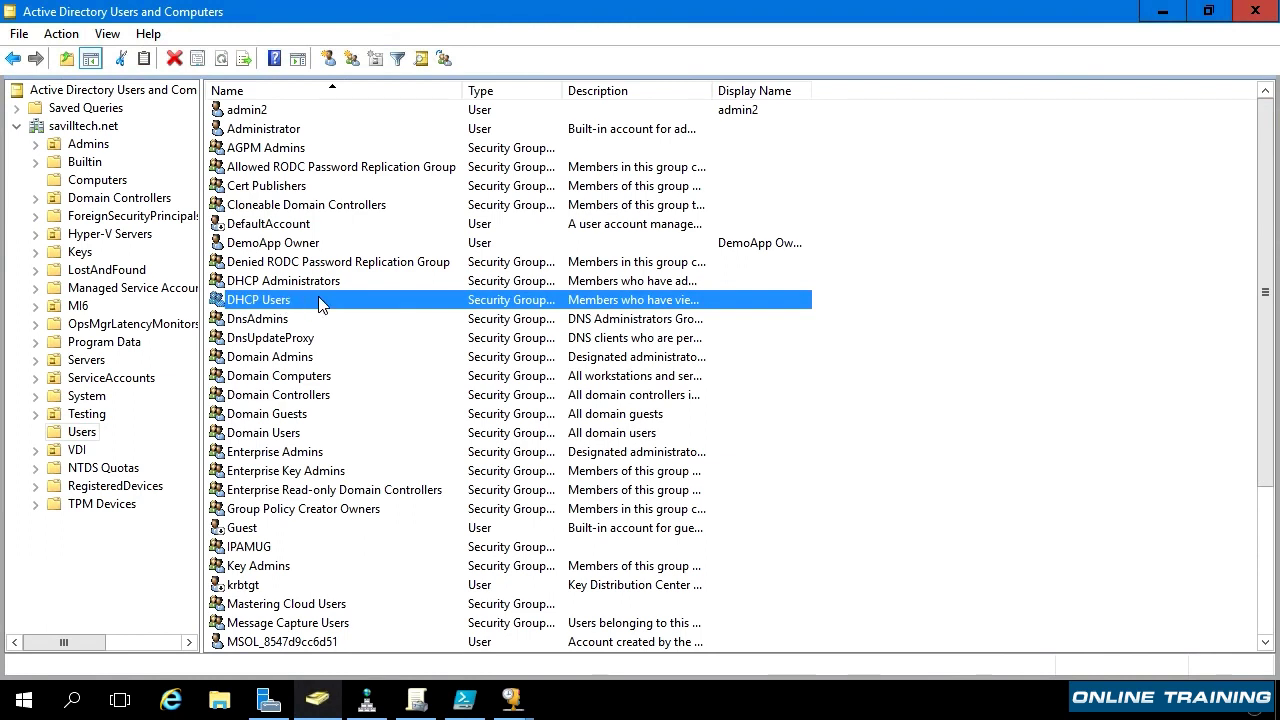
{"action": "left_click", "coordinate": [357, 284]}
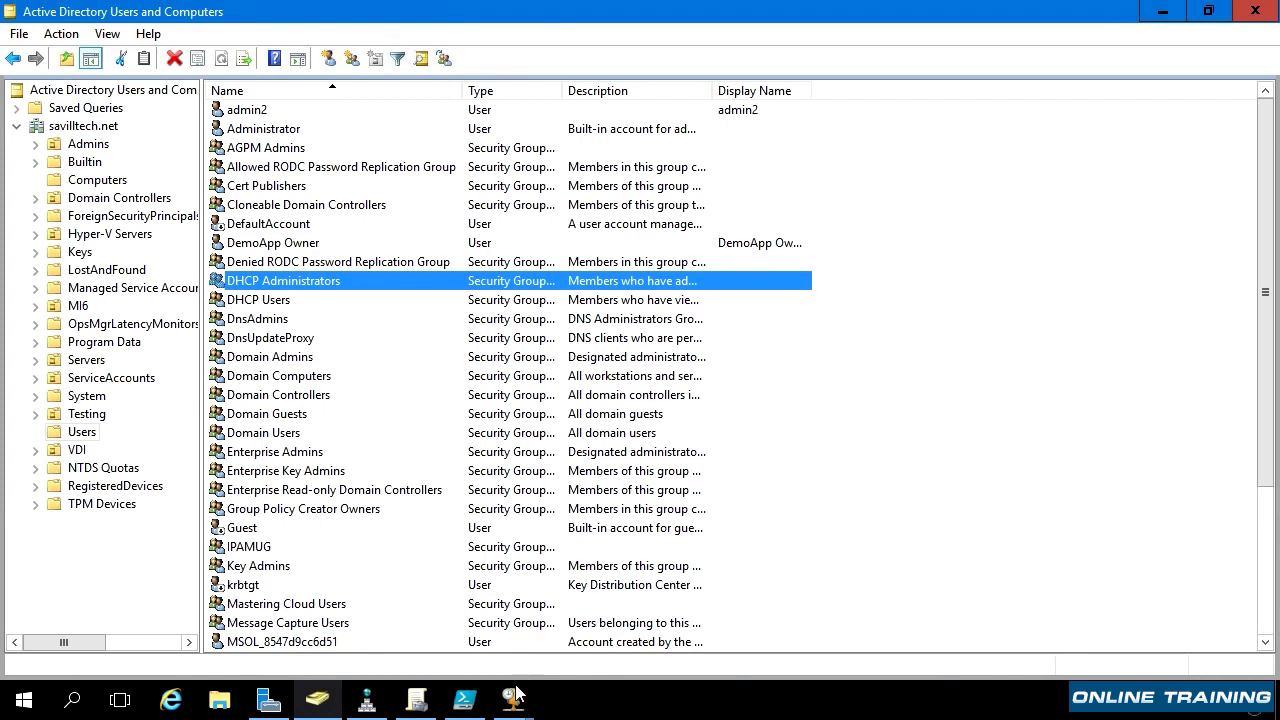
Step: Switch back to the newly opened DHCP console and expand the server's IPv4 and IPv6 nodes
{"action": "mouse_move", "coordinate": [513, 707]}
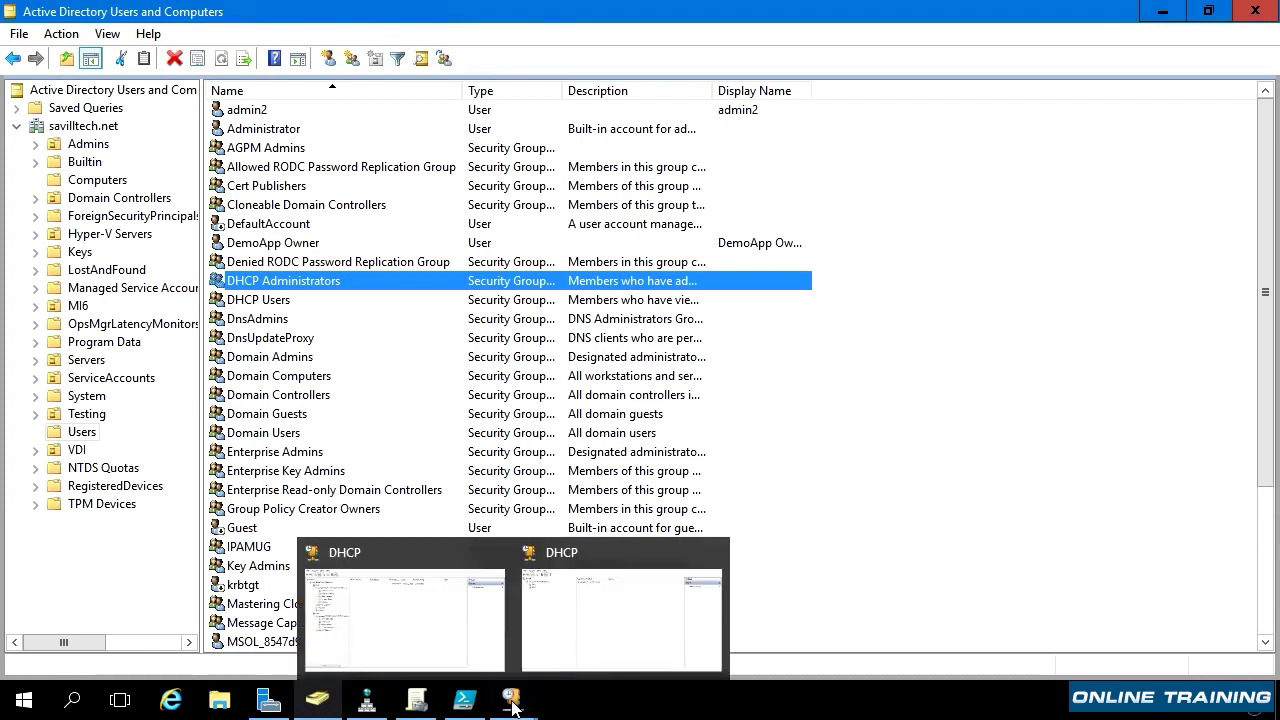
{"action": "left_click", "coordinate": [568, 644]}
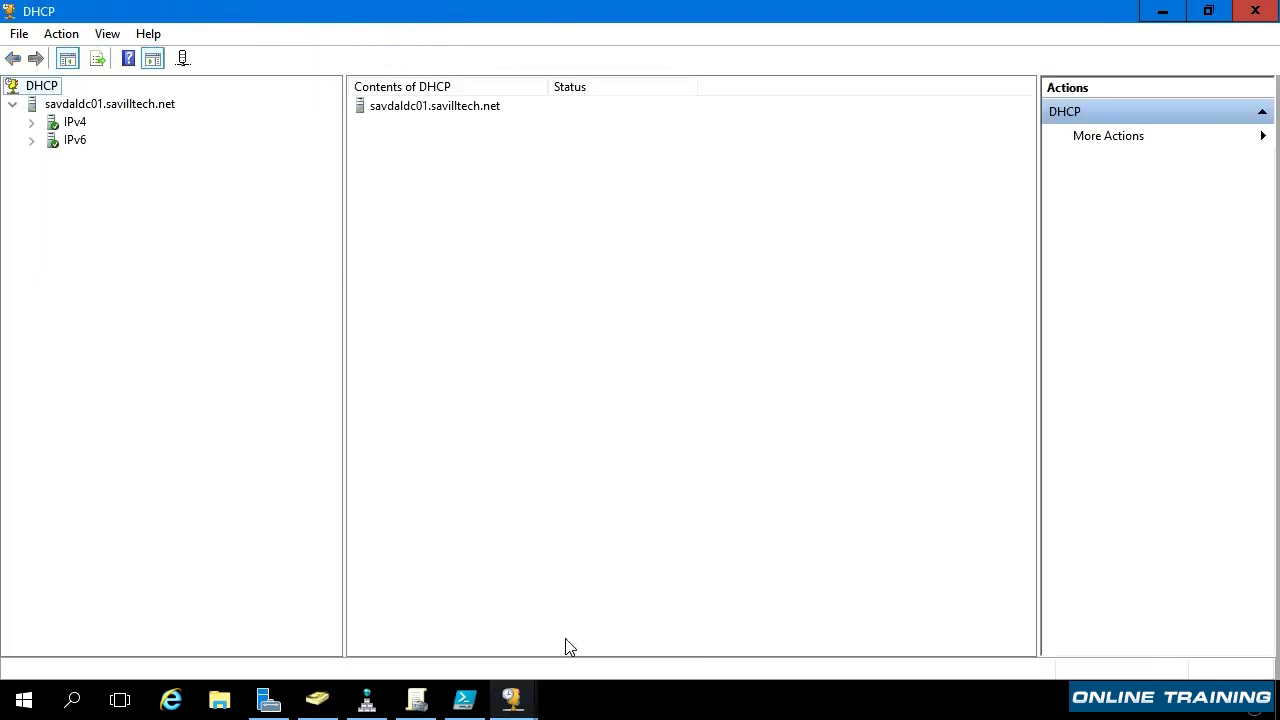
{"action": "left_click", "coordinate": [33, 123]}
{"action": "left_click", "coordinate": [32, 214]}
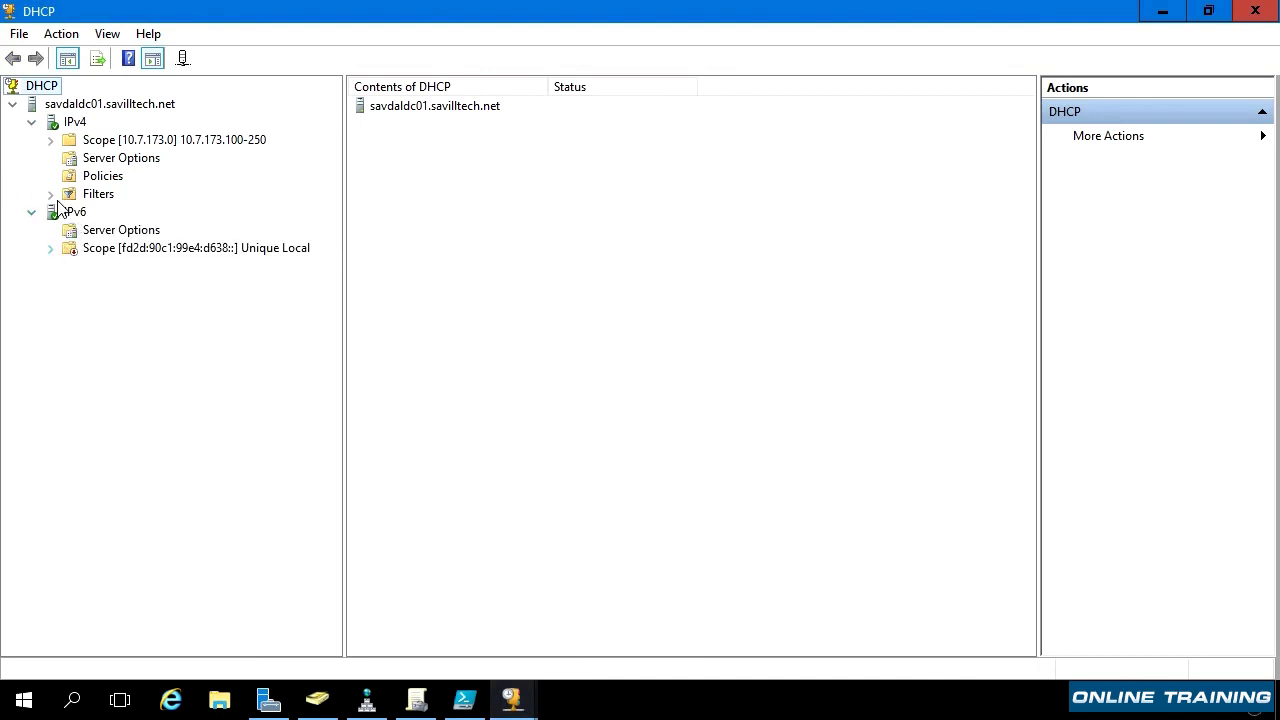
Step: Start a new IPv4 scope with "192.168.1.0/24 Scope" as both its name and description
{"action": "right_click", "coordinate": [68, 125]}
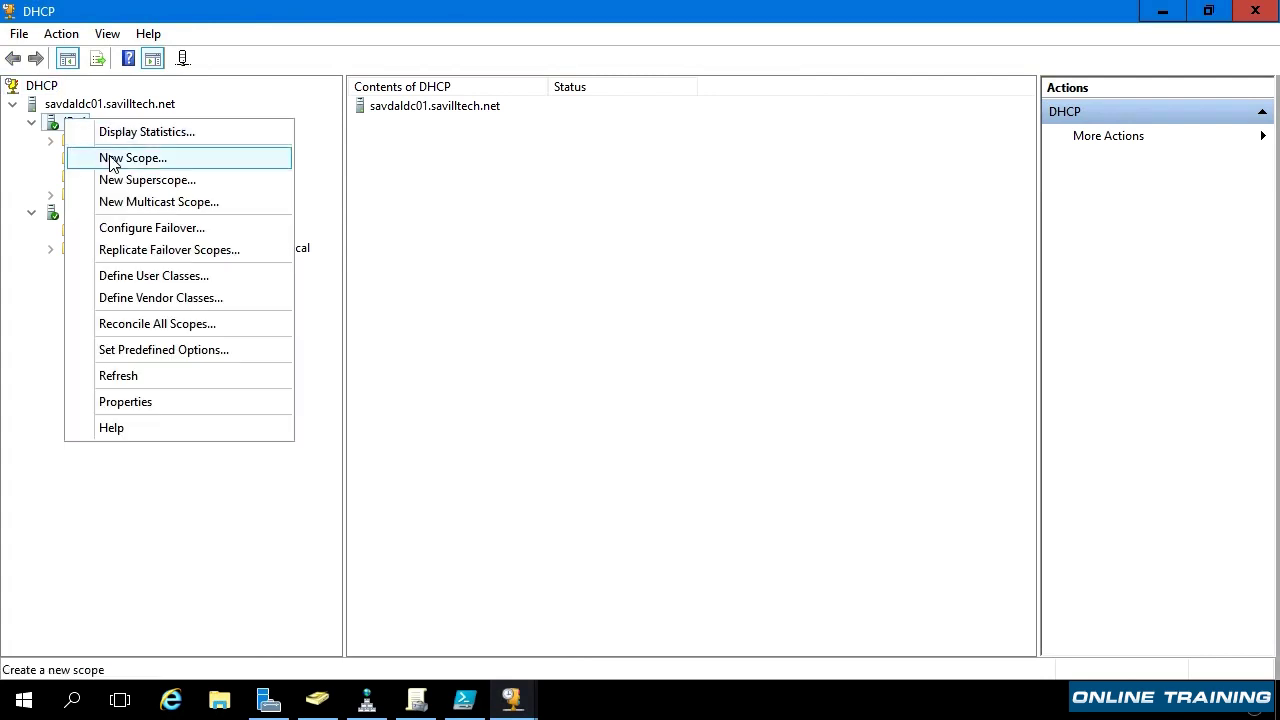
{"action": "left_click", "coordinate": [112, 160]}
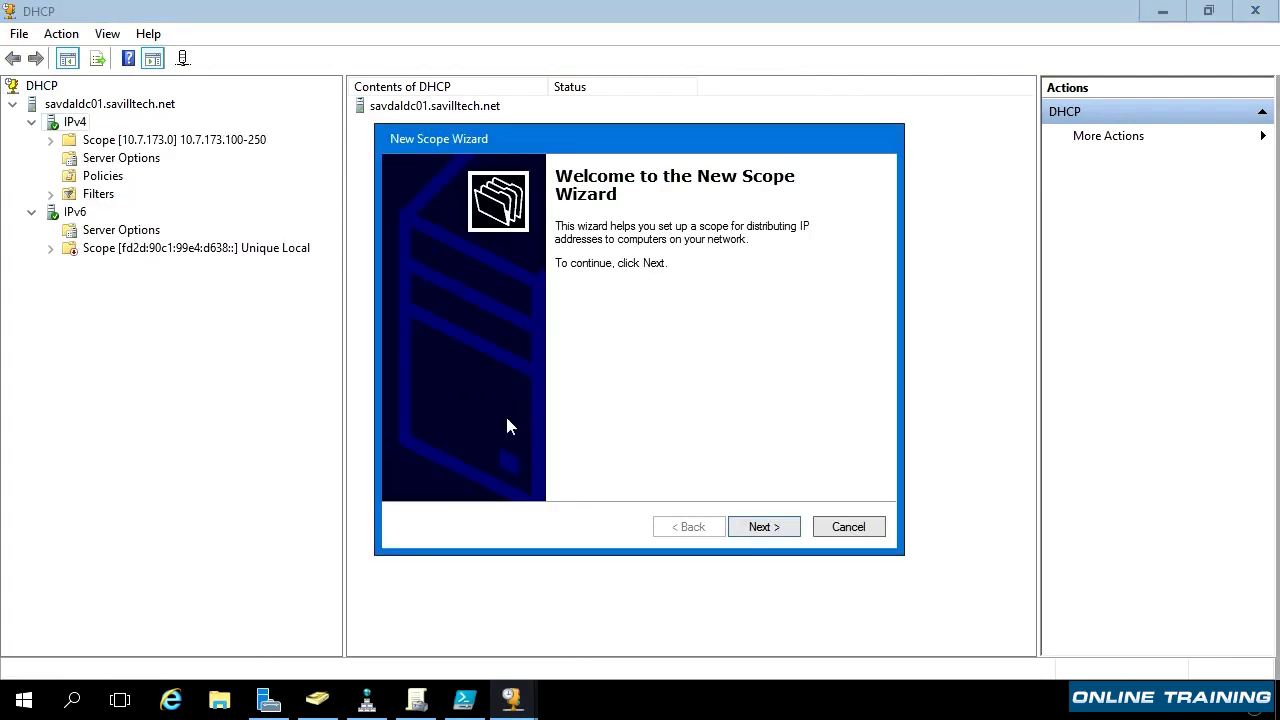
{"action": "left_click", "coordinate": [762, 527]}
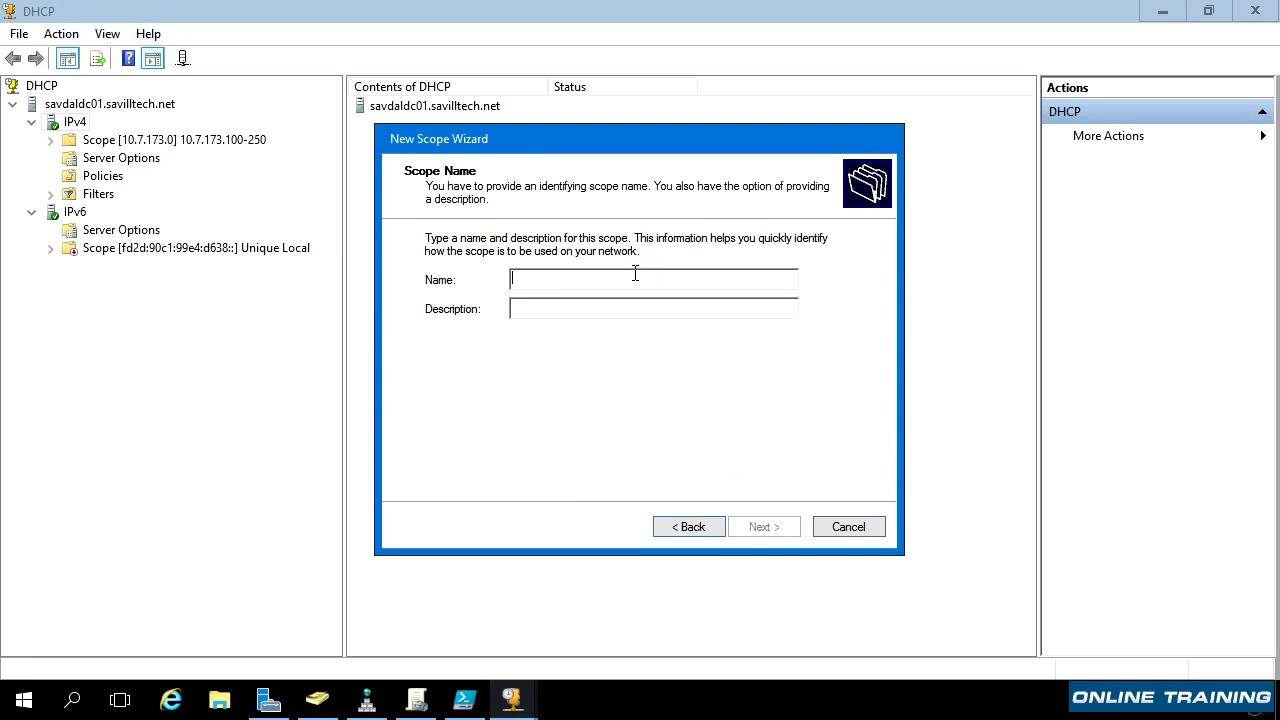
{"action": "type", "text": "192.168.1.0/24 Scope"}
{"action": "left_click_drag", "start_coordinate": [636, 280], "coordinate": [462, 279]}
{"action": "key", "text": "ctrl+c"}
{"action": "left_click", "coordinate": [565, 309]}
{"action": "key", "text": "ctrl+v"}
{"action": "left_click", "coordinate": [787, 530]}
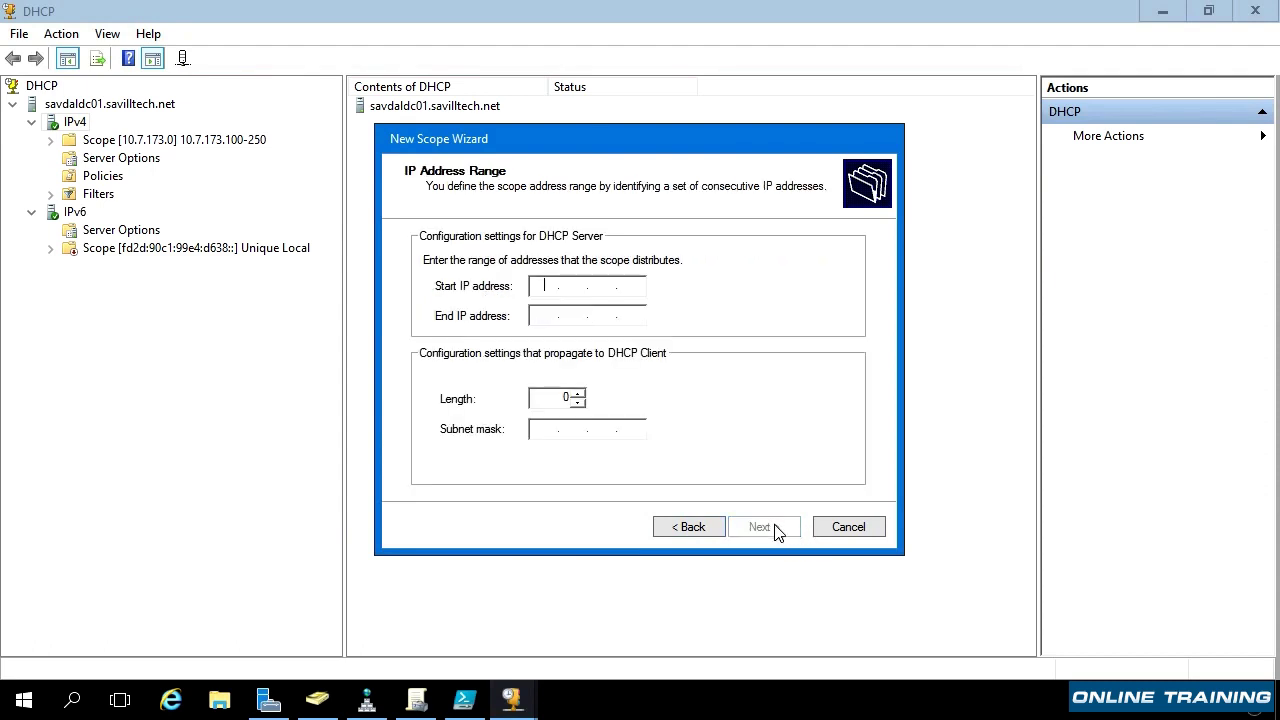
Step: Set the scope's address range from 192.168.1.50 to 192.168.1.200, keeping the 24-bit subnet mask length
{"action": "type", "text": "192.168.1.50"}
{"action": "key", "text": "Tab"}
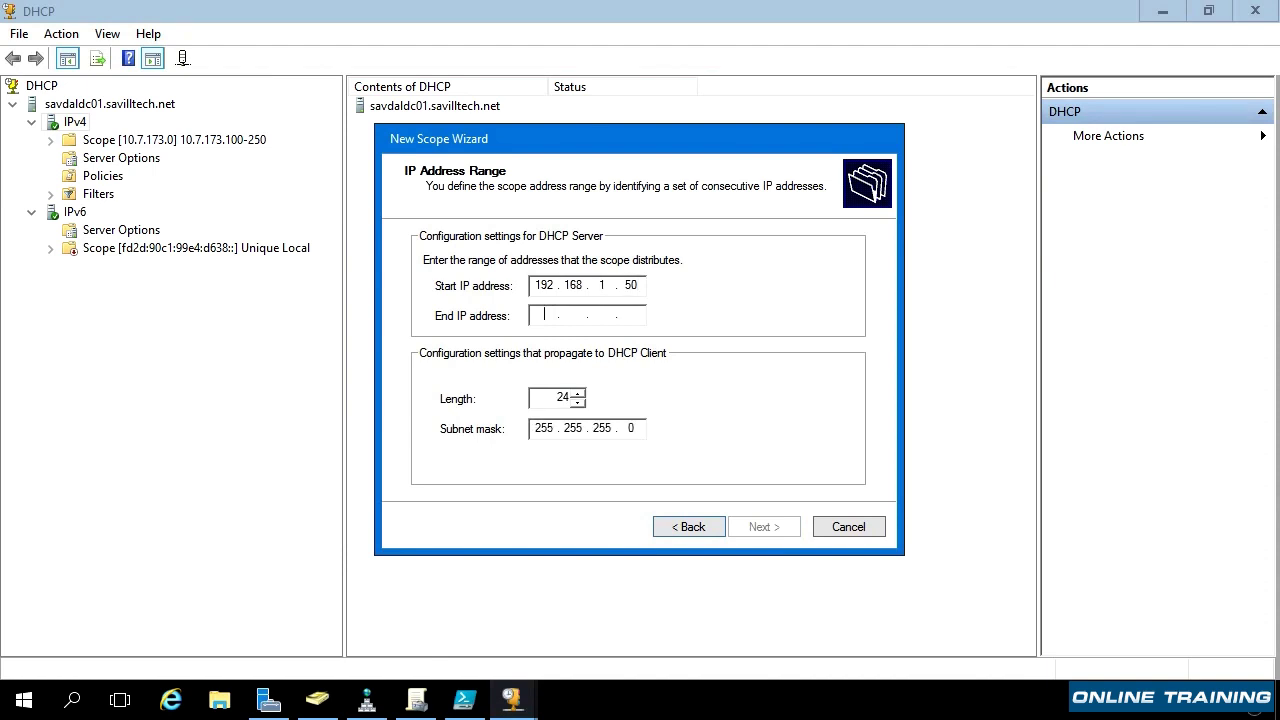
{"action": "type", "text": "192 . 168 . 1 . 200"}
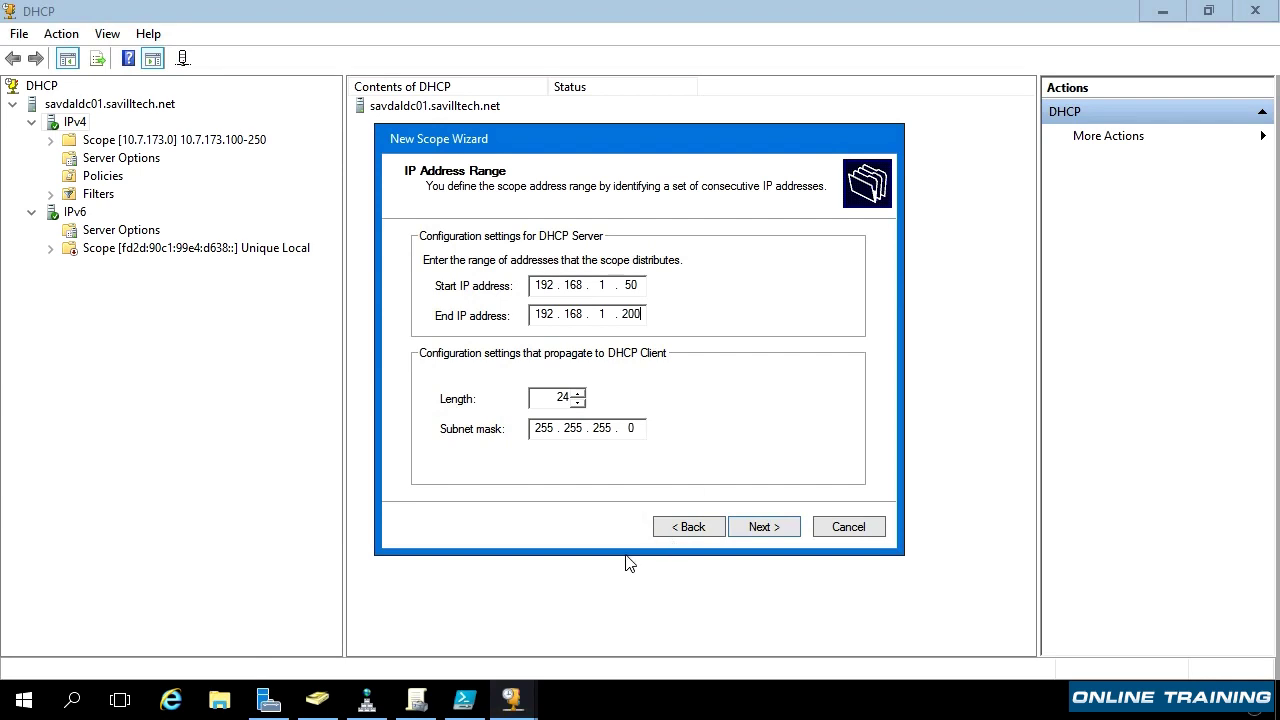
{"action": "left_click", "coordinate": [748, 526]}
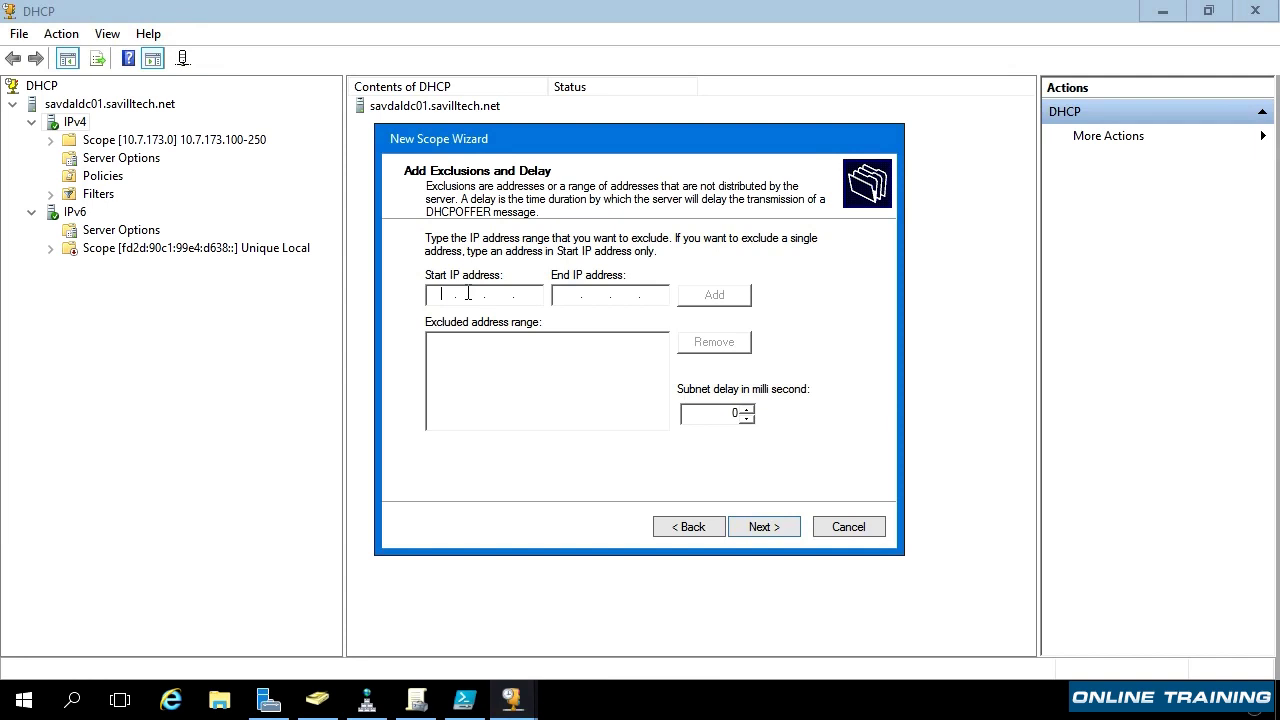
Step: Exclude the addresses 192.168.1.90 to 192.168.1.100 from the new scope
{"action": "type", "text": "192.168."}
{"action": "type", "text": "1.90 to "}
{"action": "type", "text": "192.168.1.10"}
{"action": "type", "text": "0"}
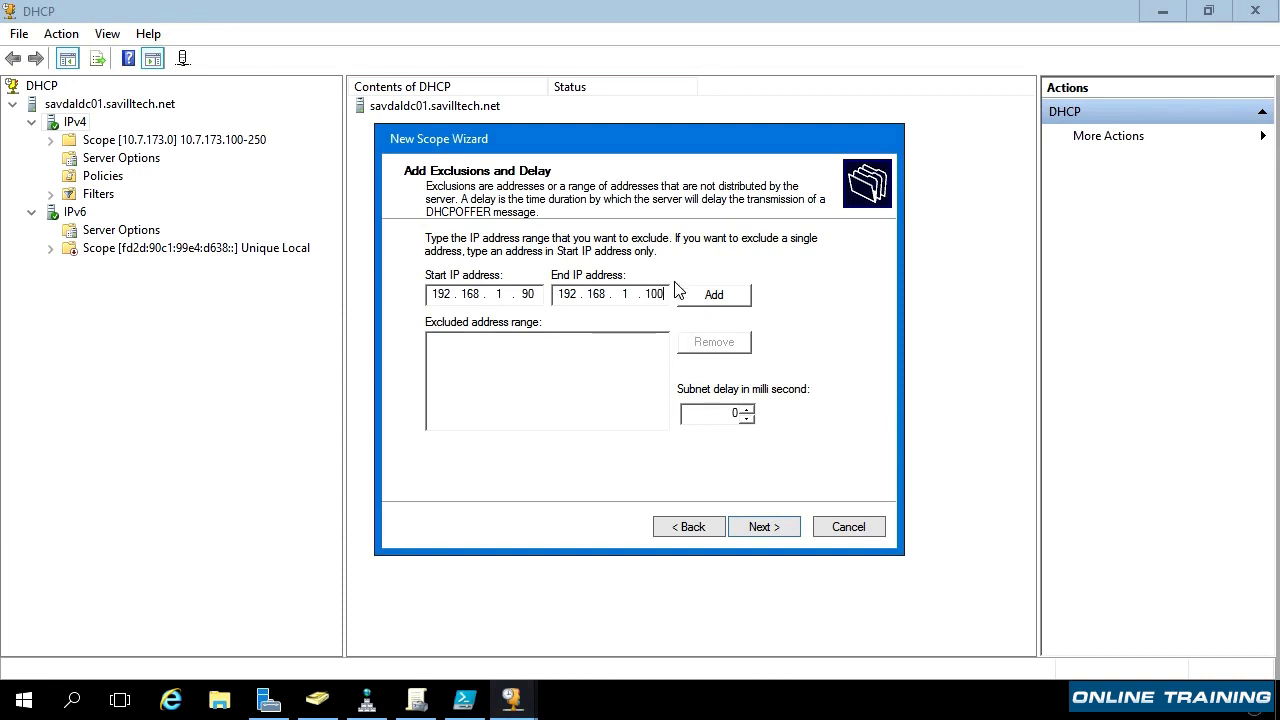
{"action": "left_click", "coordinate": [714, 295]}
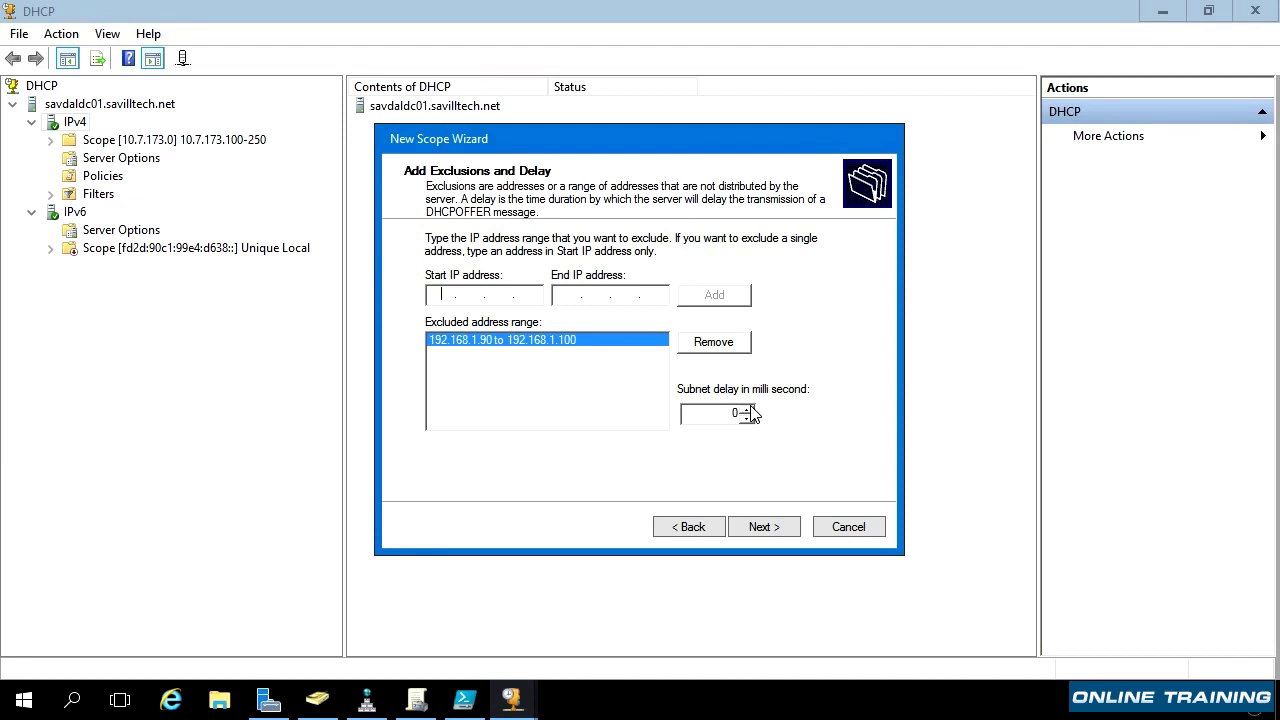
Step: Adjust the scope's subnet delay in milliseconds and continue to the lease duration settings
{"action": "left_click", "coordinate": [747, 407]}
{"action": "double_click", "coordinate": [748, 410]}
{"action": "triple_click", "coordinate": [748, 411]}
{"action": "triple_click", "coordinate": [749, 411]}
{"action": "left_click", "coordinate": [751, 411]}
{"action": "left_click", "coordinate": [764, 527]}
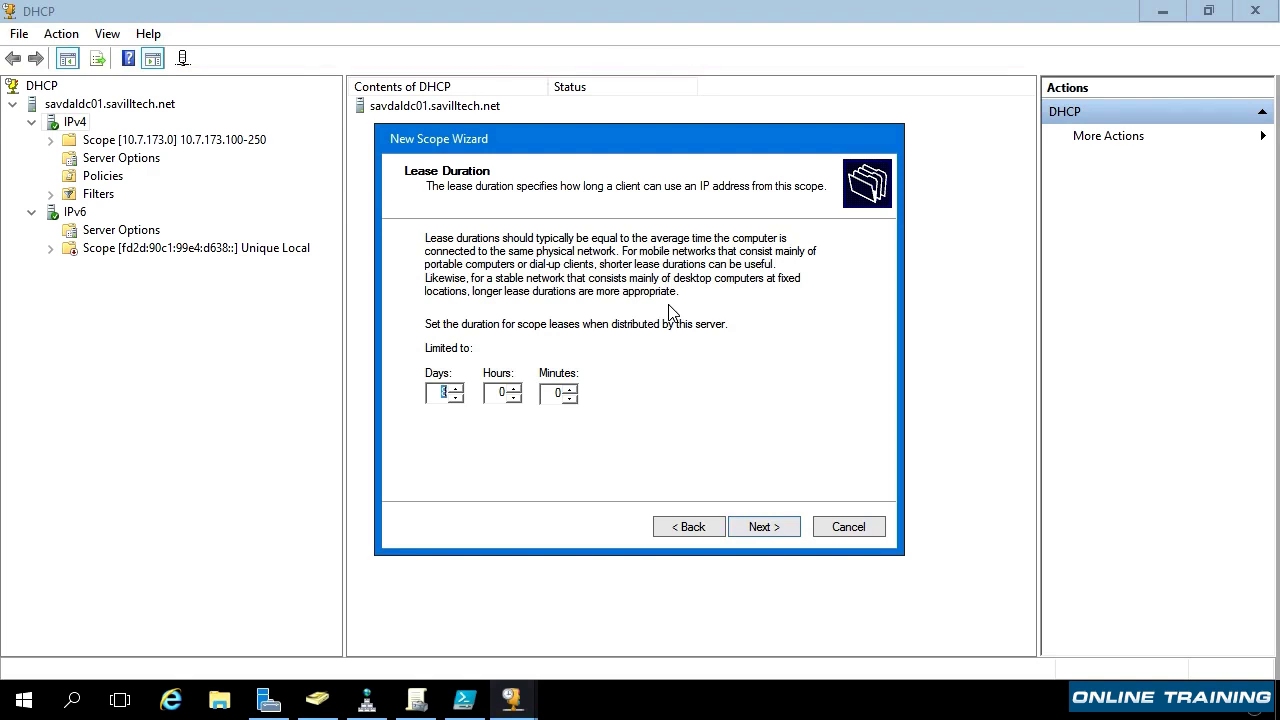
Step: Keep the default lease duration, choose to configure the DHCP options now, and add 192.168.1.1 as the scope's default gateway
{"action": "left_click", "coordinate": [773, 527]}
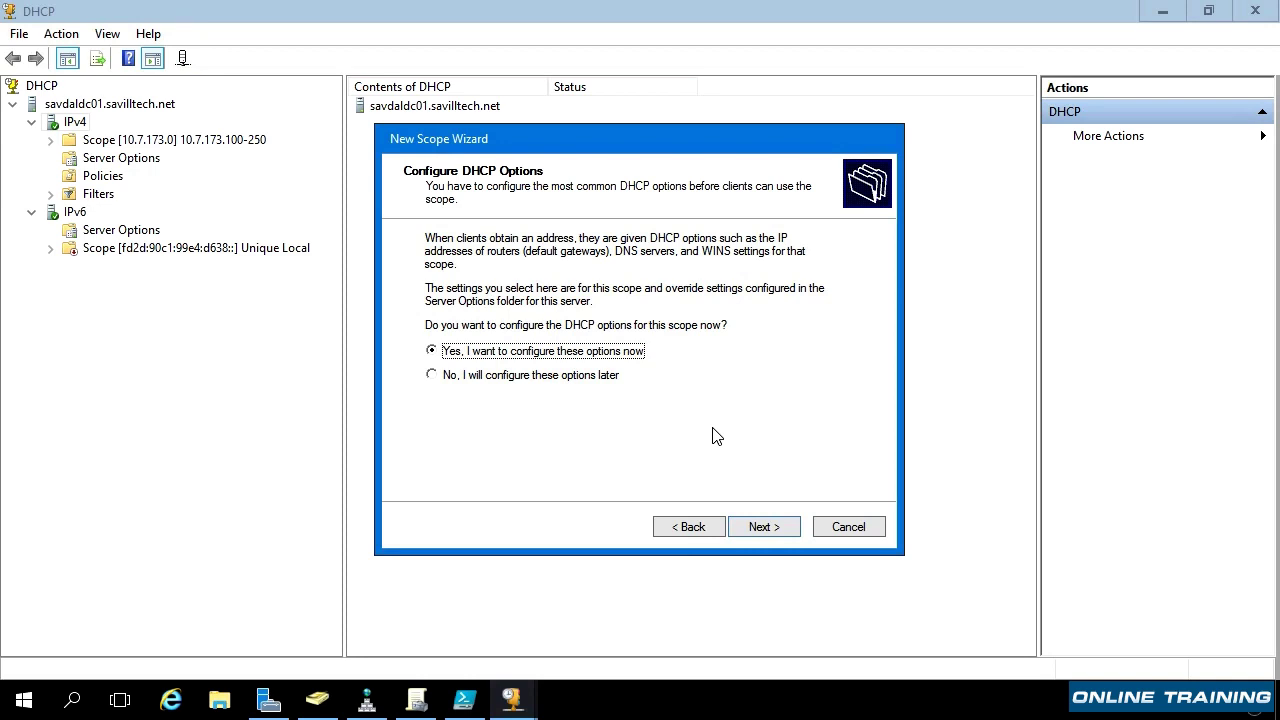
{"action": "left_click", "coordinate": [766, 529]}
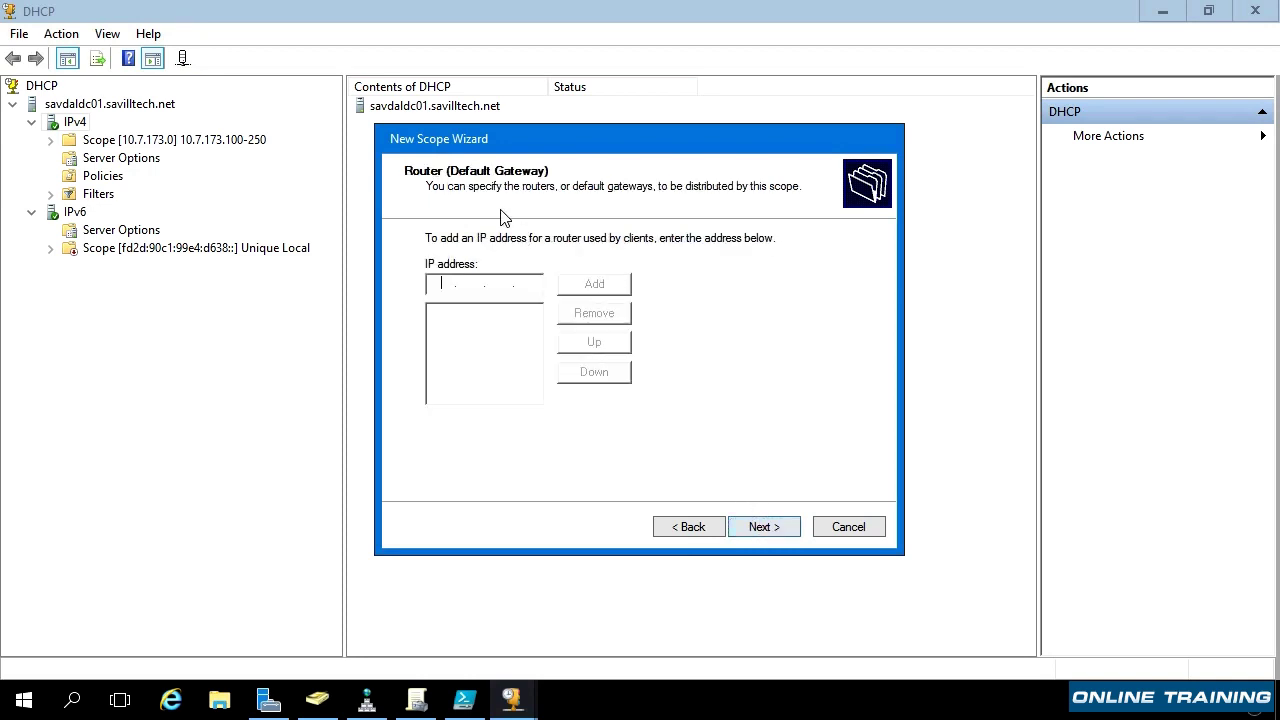
{"action": "type", "text": "192.168.1.1"}
{"action": "left_click", "coordinate": [604, 284]}
{"action": "left_click", "coordinate": [778, 529]}
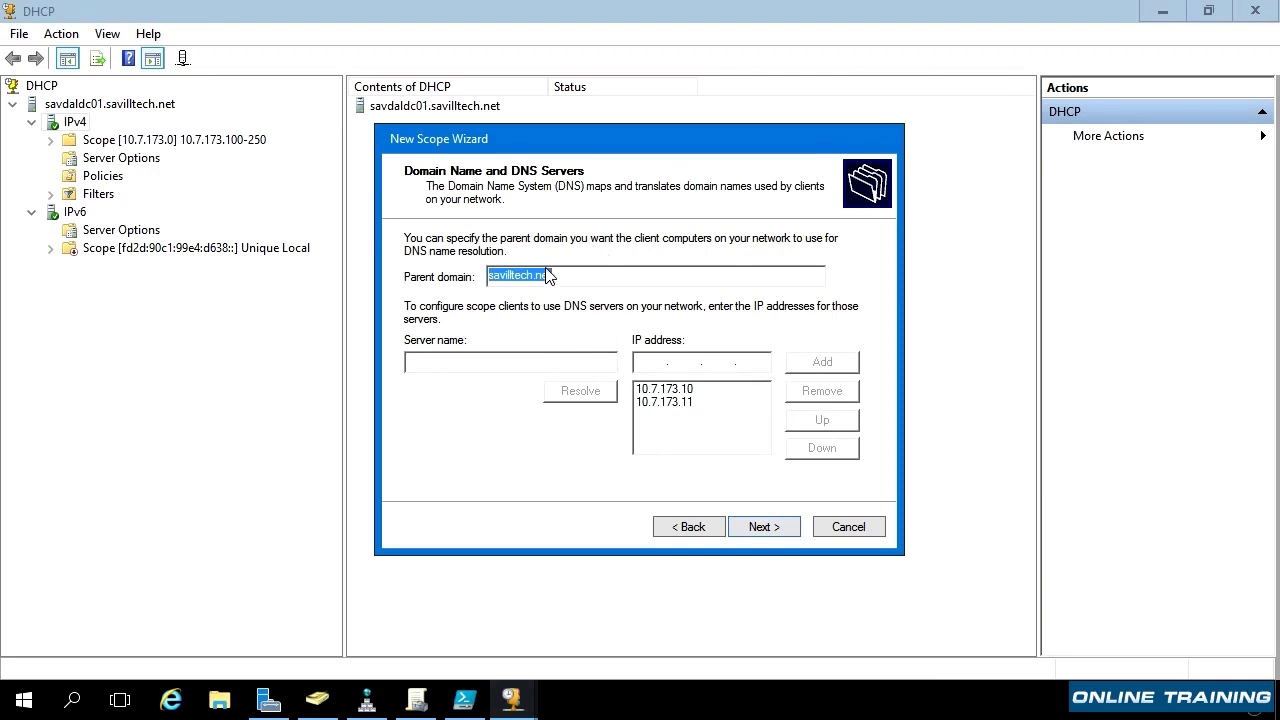
Step: Add 192.168.1.10 to the scope's DNS servers, accepting it even though it is not validated as a DNS address
{"action": "left_click", "coordinate": [490, 361]}
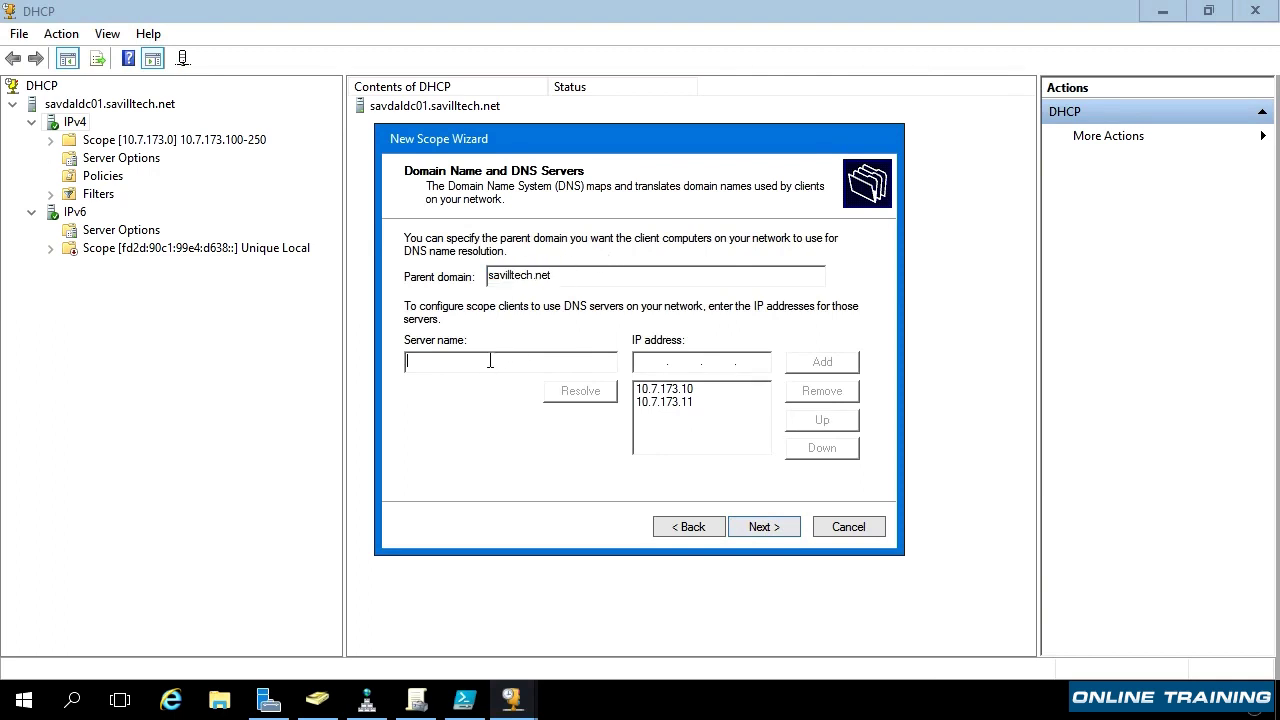
{"action": "key", "text": "Tab"}
{"action": "key", "text": "Tab"}
{"action": "key", "text": "Tab"}
{"action": "left_click", "coordinate": [636, 362]}
{"action": "type", "text": "192.168.1.10"}
{"action": "left_click", "coordinate": [842, 364]}
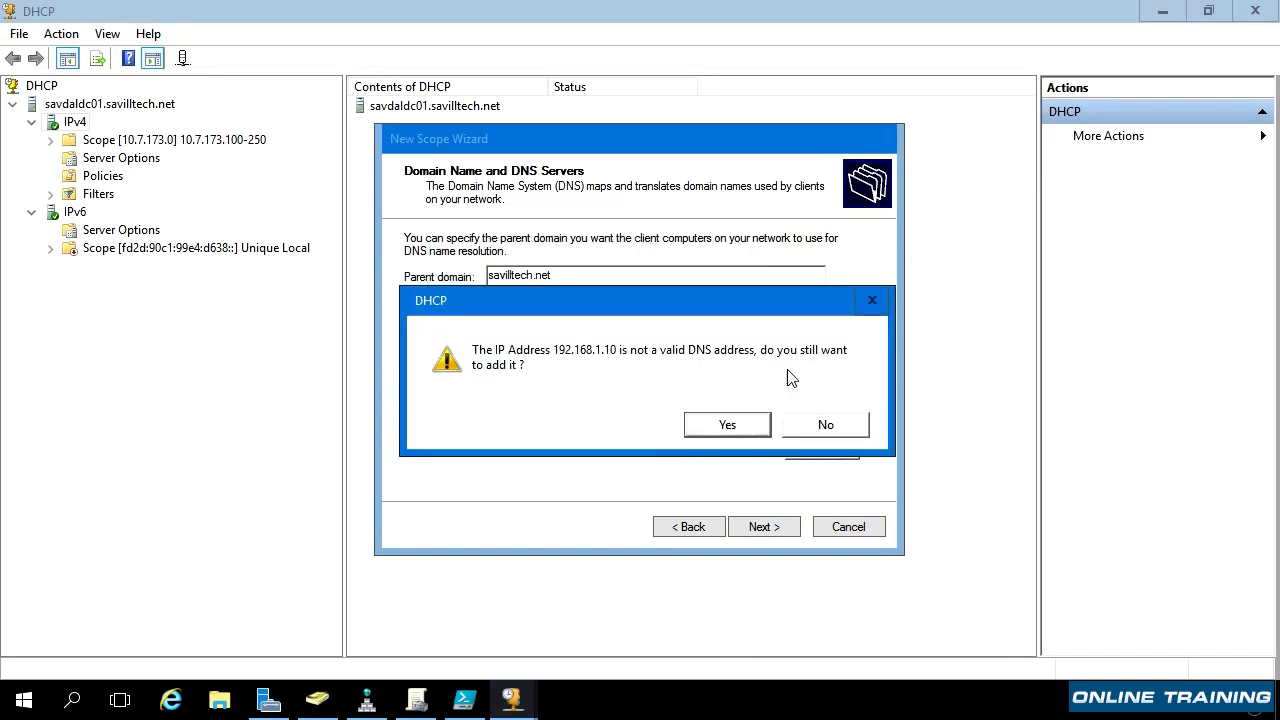
{"action": "left_click", "coordinate": [748, 428]}
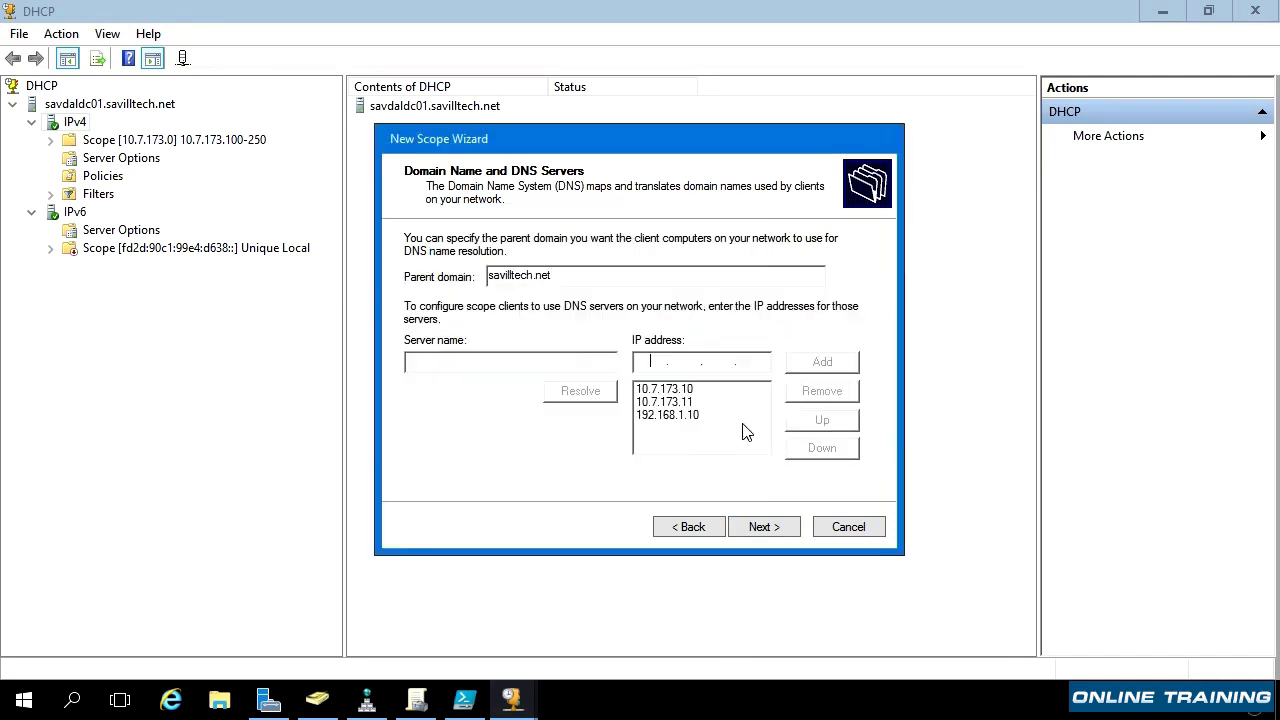
Step: Skip the WINS servers and finish creating the scope without activating it
{"action": "left_click", "coordinate": [754, 530]}
{"action": "left_click", "coordinate": [763, 528]}
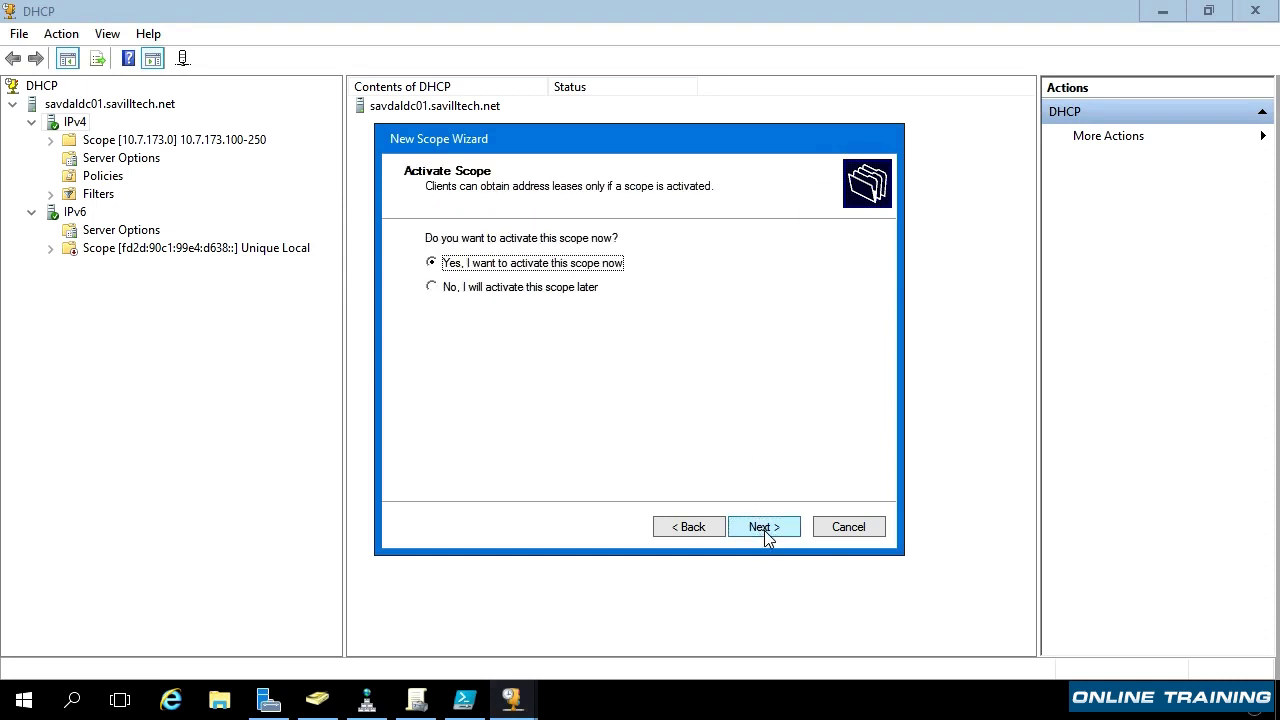
{"action": "left_click", "coordinate": [578, 289]}
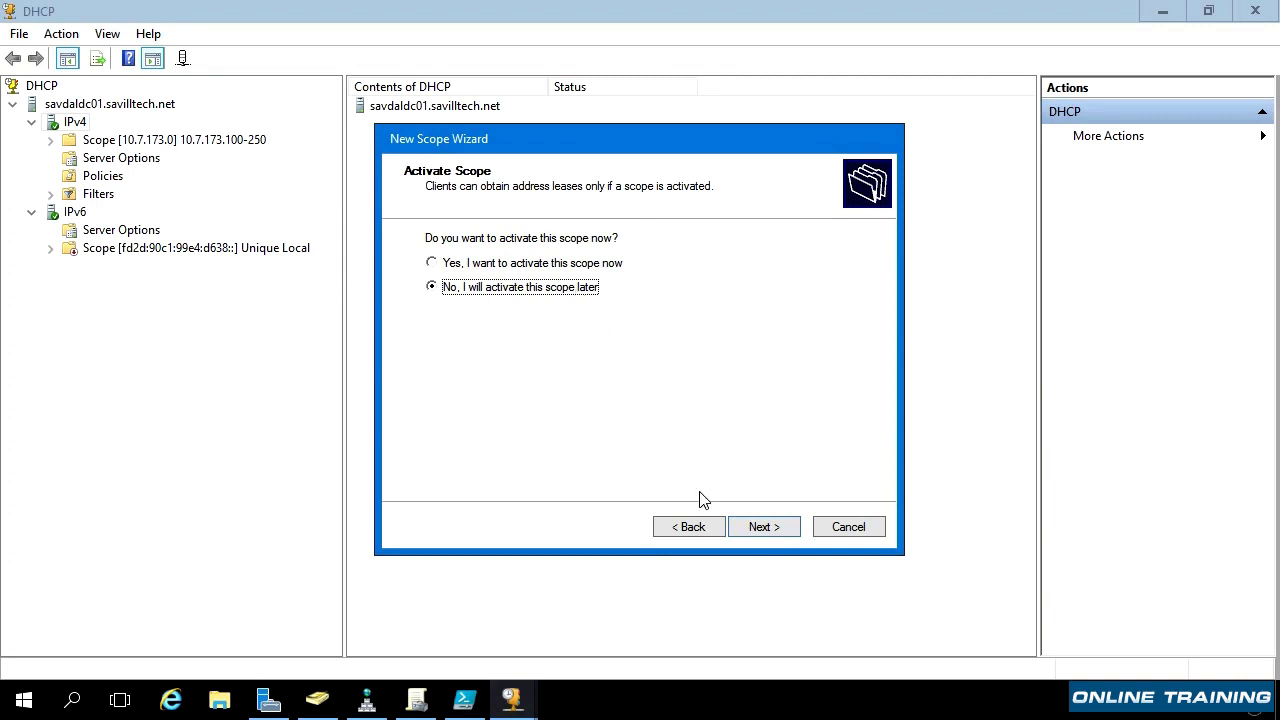
{"action": "left_click", "coordinate": [763, 527]}
{"action": "left_click", "coordinate": [765, 529]}
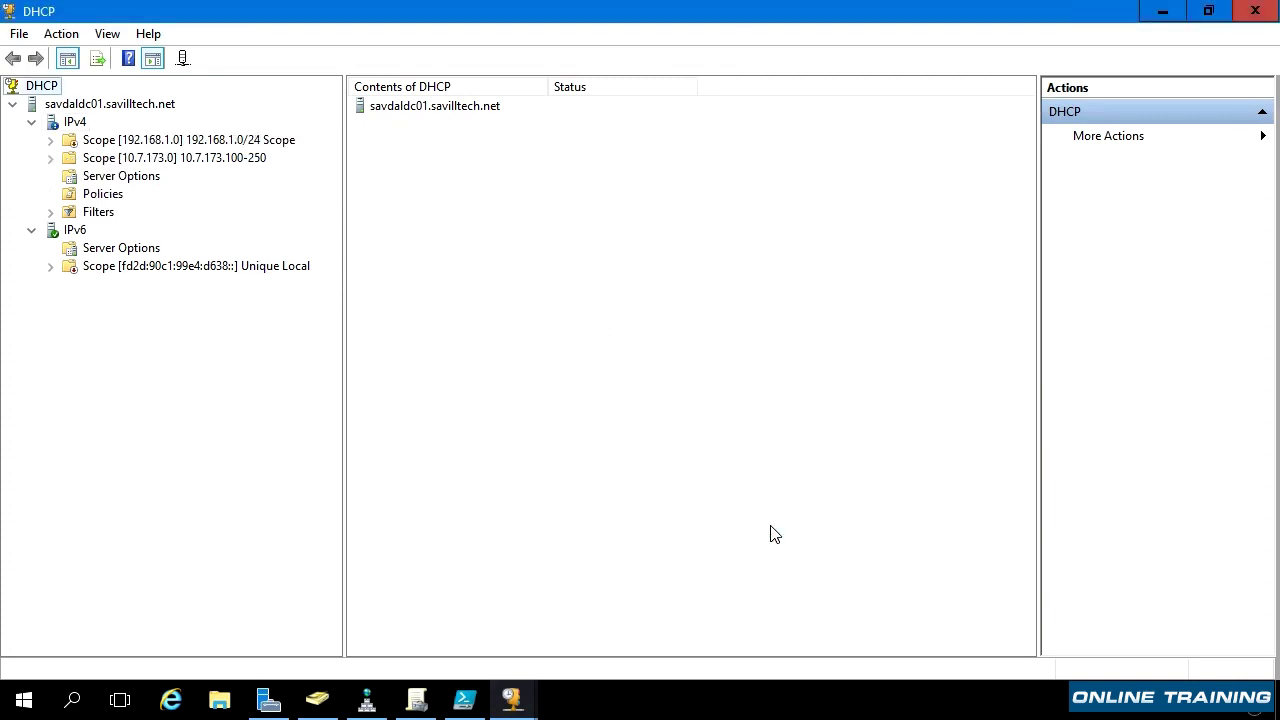
Step: Review the new 192.168.1.0 scope's configured options, the list of available scope options, and the commands offered for the scope
{"action": "left_click", "coordinate": [51, 140]}
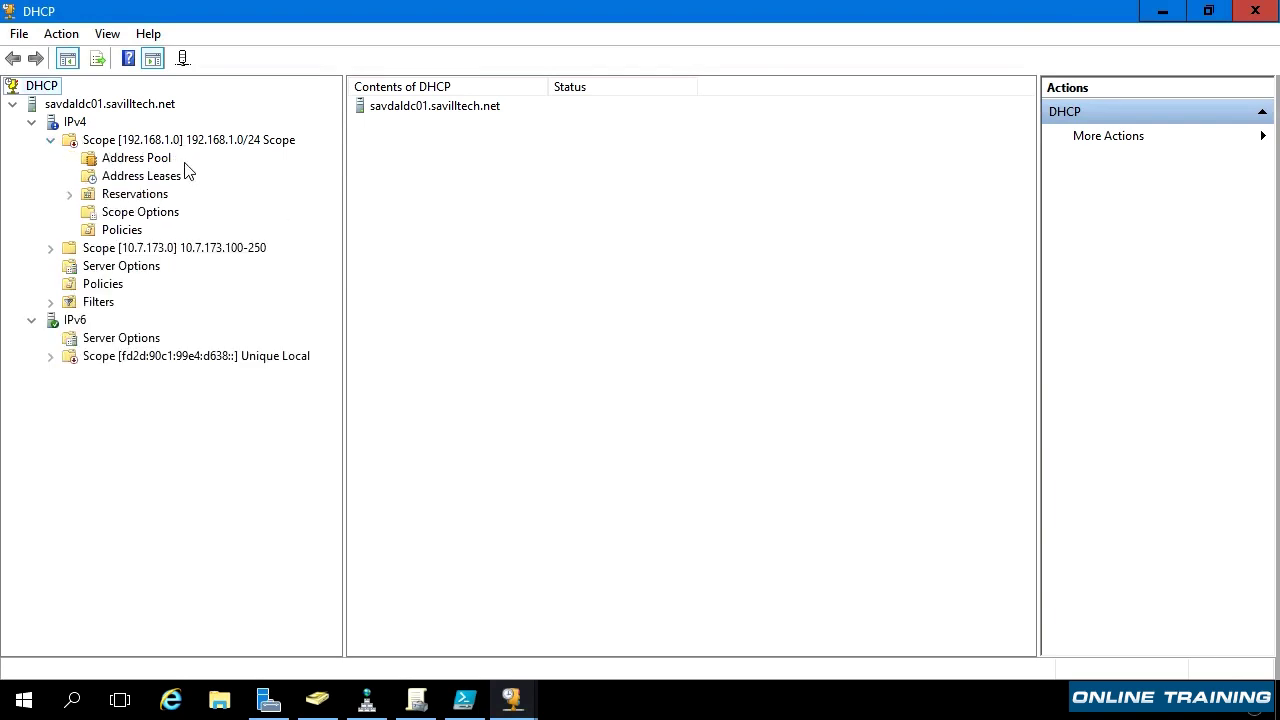
{"action": "left_click", "coordinate": [162, 215]}
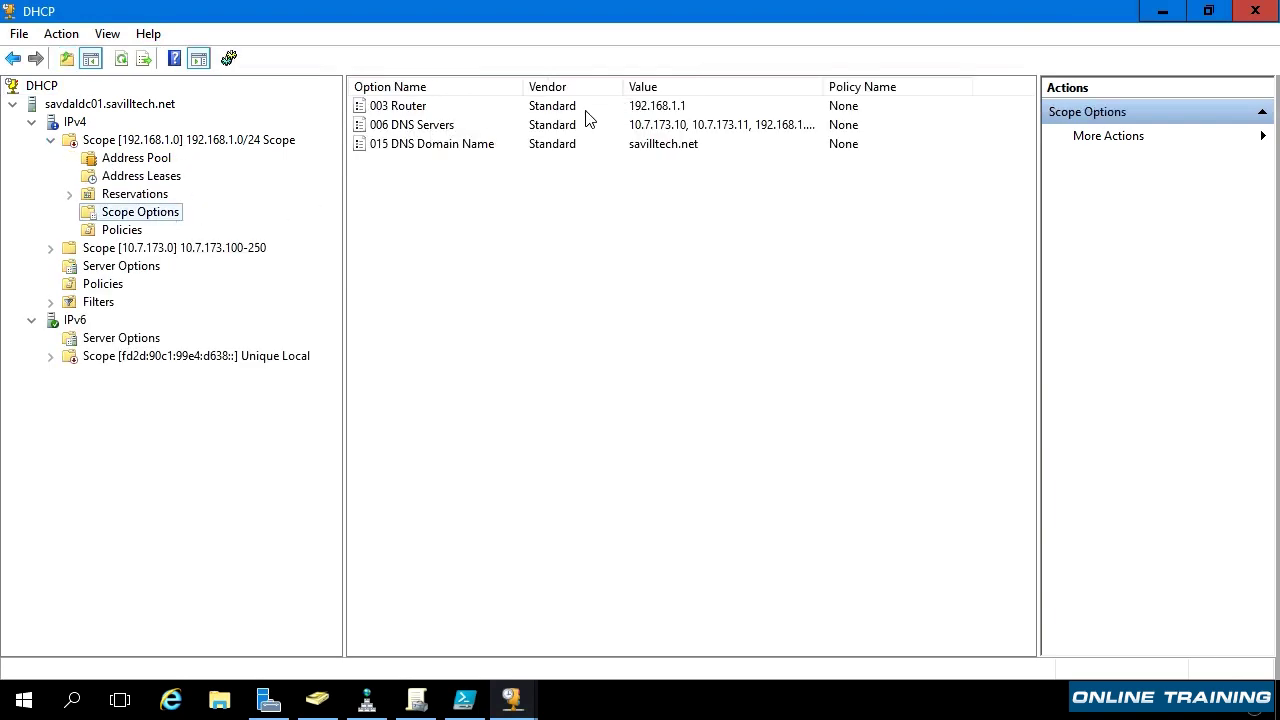
{"action": "right_click", "coordinate": [165, 214]}
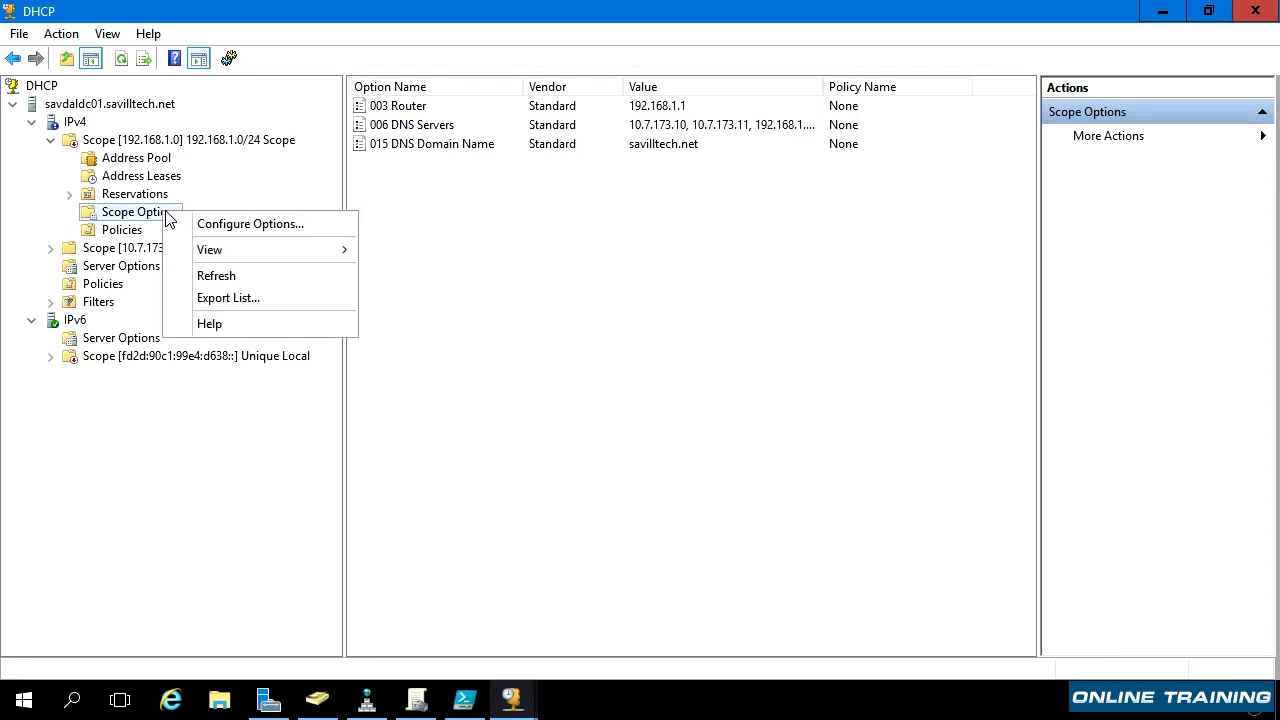
{"action": "left_click", "coordinate": [211, 226]}
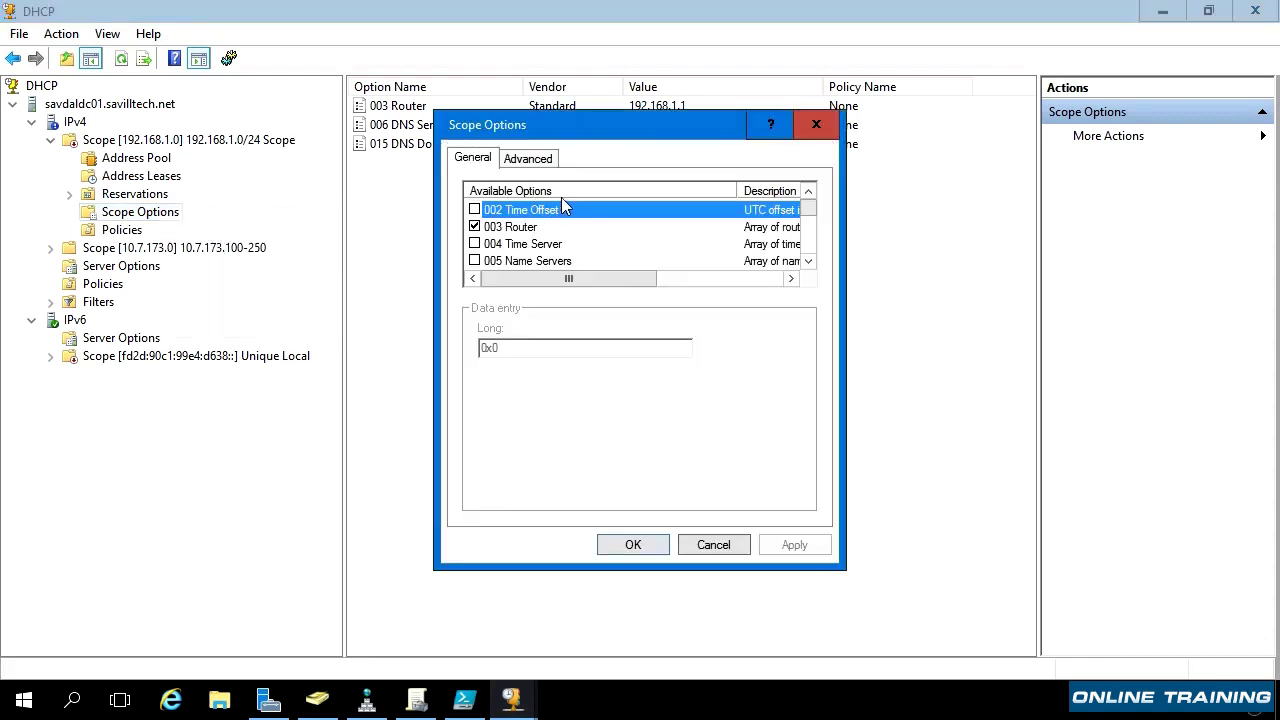
{"action": "left_click", "coordinate": [809, 261]}
{"action": "left_click", "coordinate": [809, 262]}
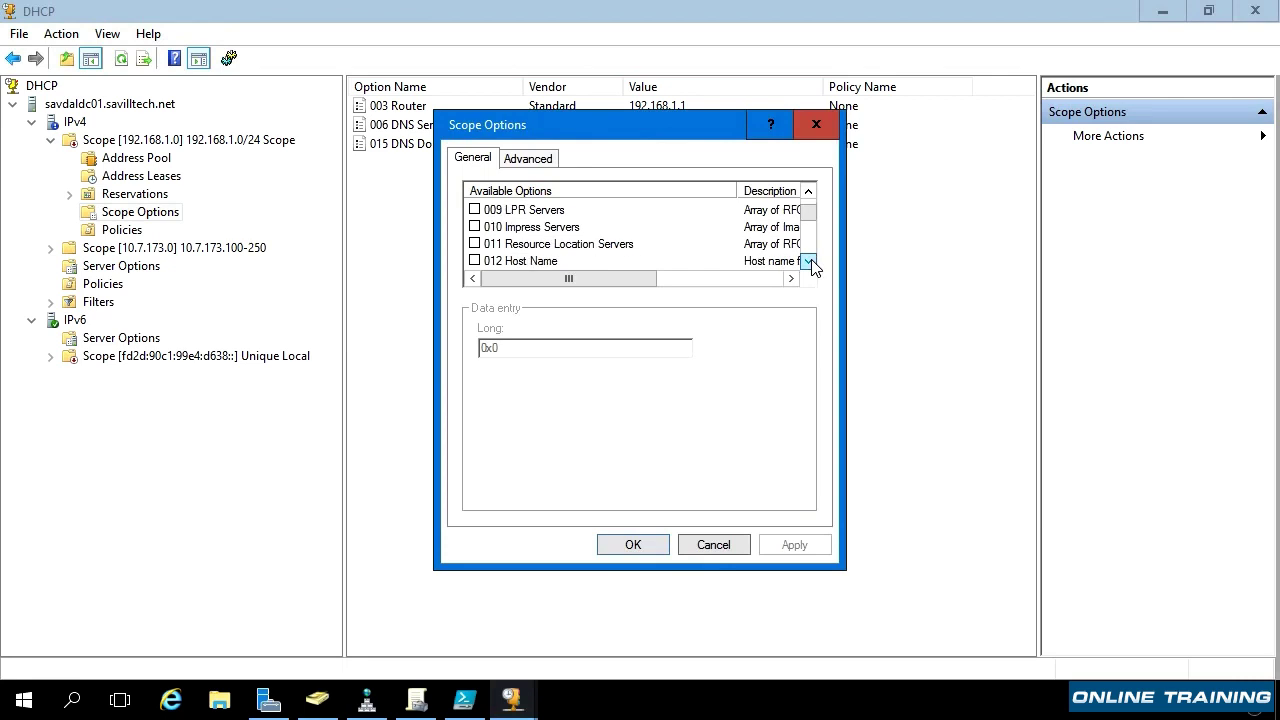
{"action": "left_click", "coordinate": [809, 262]}
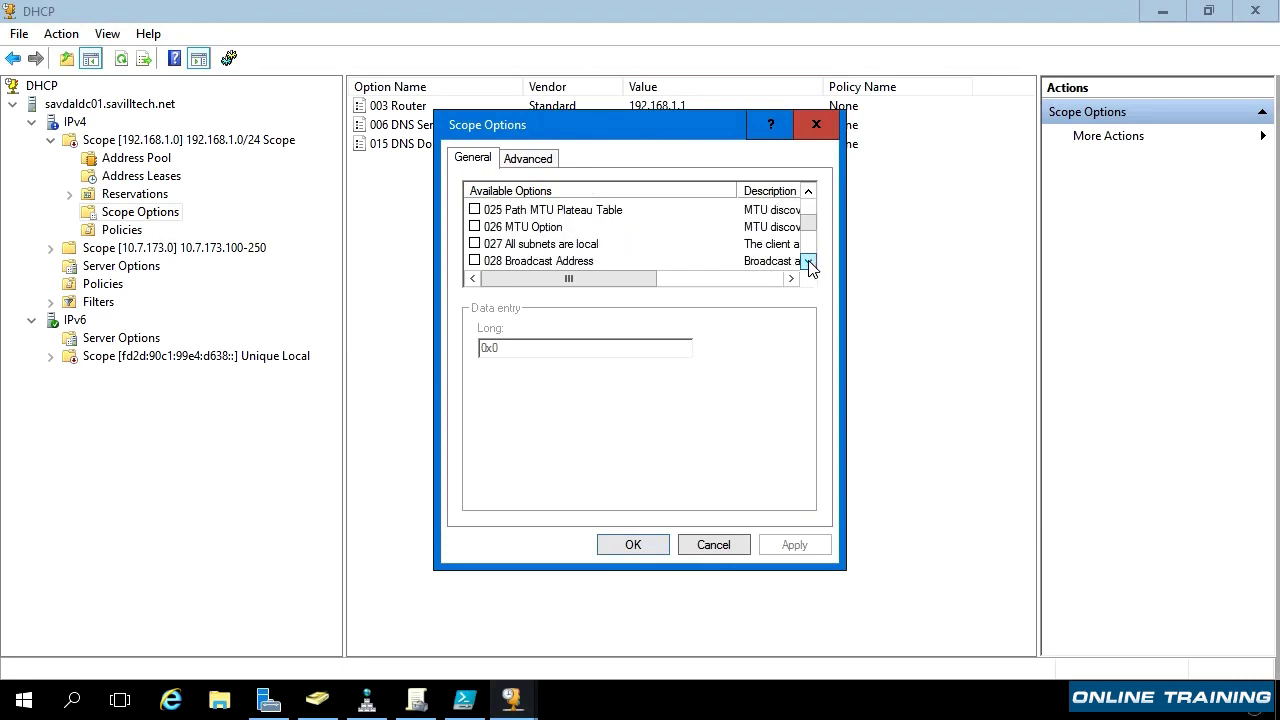
{"action": "left_click", "coordinate": [816, 124]}
{"action": "right_click", "coordinate": [158, 146]}
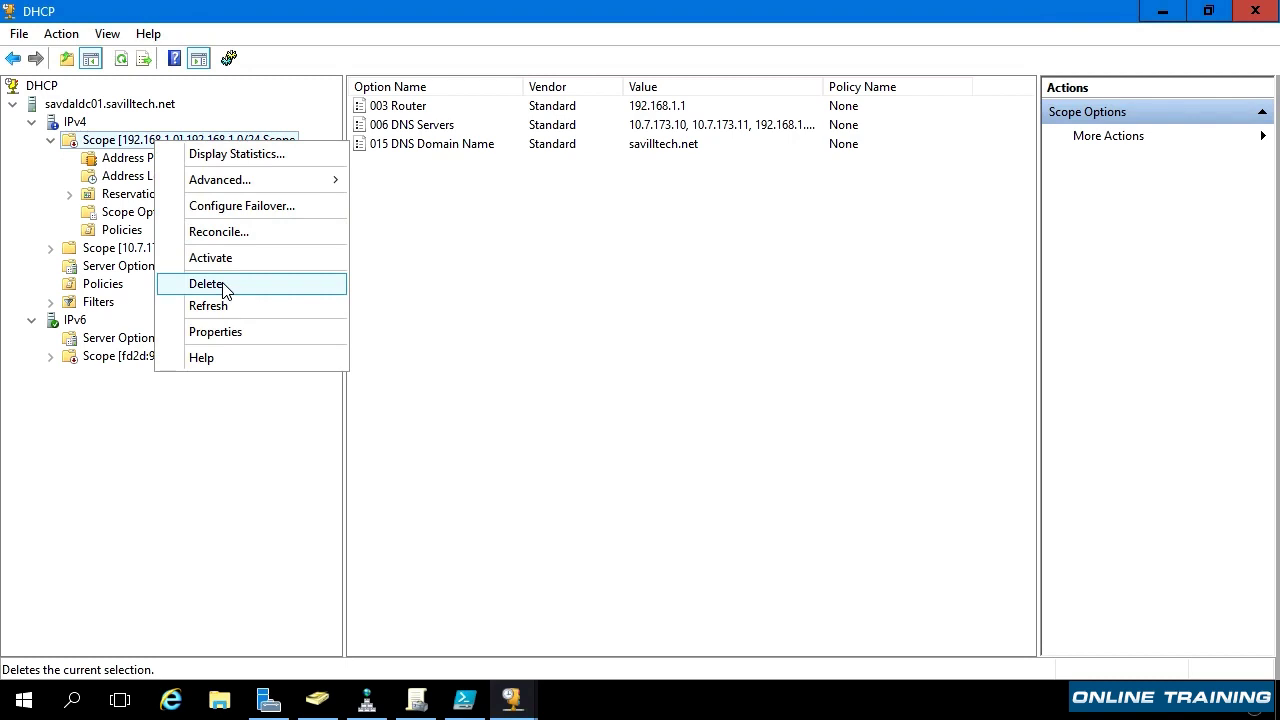
{"action": "left_click", "coordinate": [113, 445]}
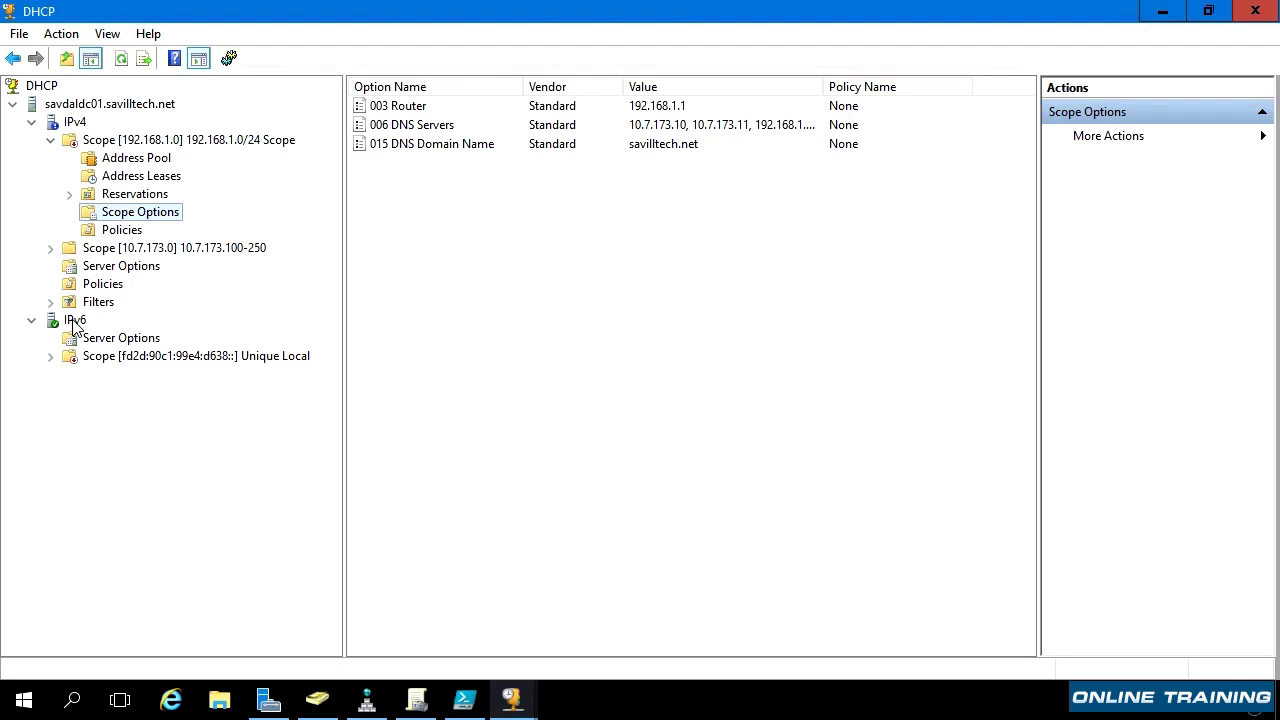
Step: Start a new IPv6 scope named "test" with the prefix fd01::
{"action": "right_click", "coordinate": [72, 319]}
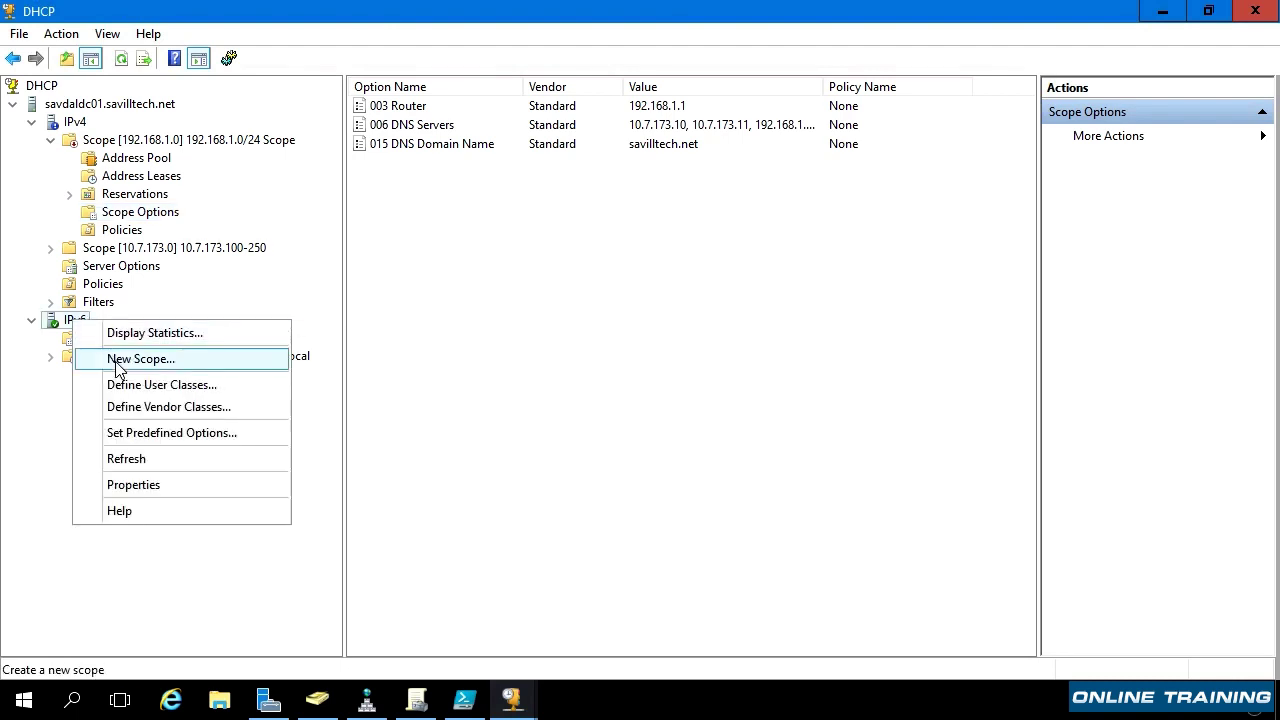
{"action": "left_click", "coordinate": [115, 358]}
{"action": "left_click", "coordinate": [778, 557]}
{"action": "type", "text": "test"}
{"action": "left_click", "coordinate": [781, 557]}
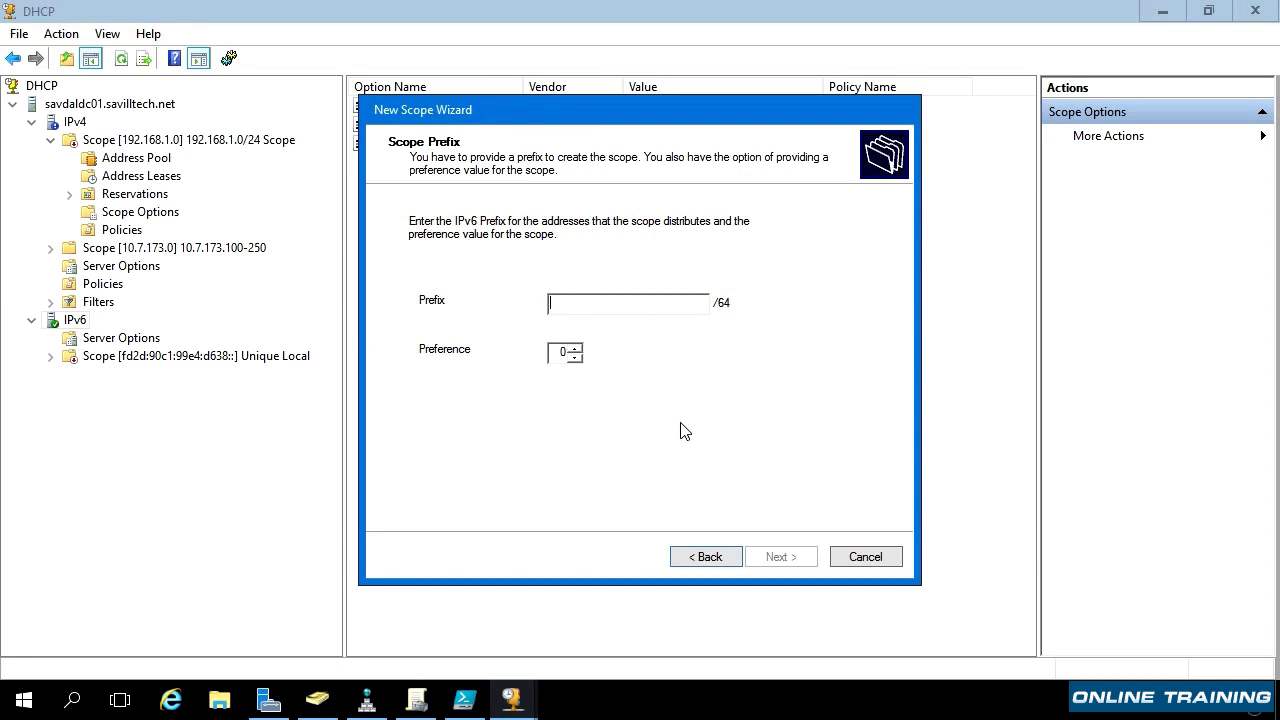
{"action": "type", "text": "fd01::"}
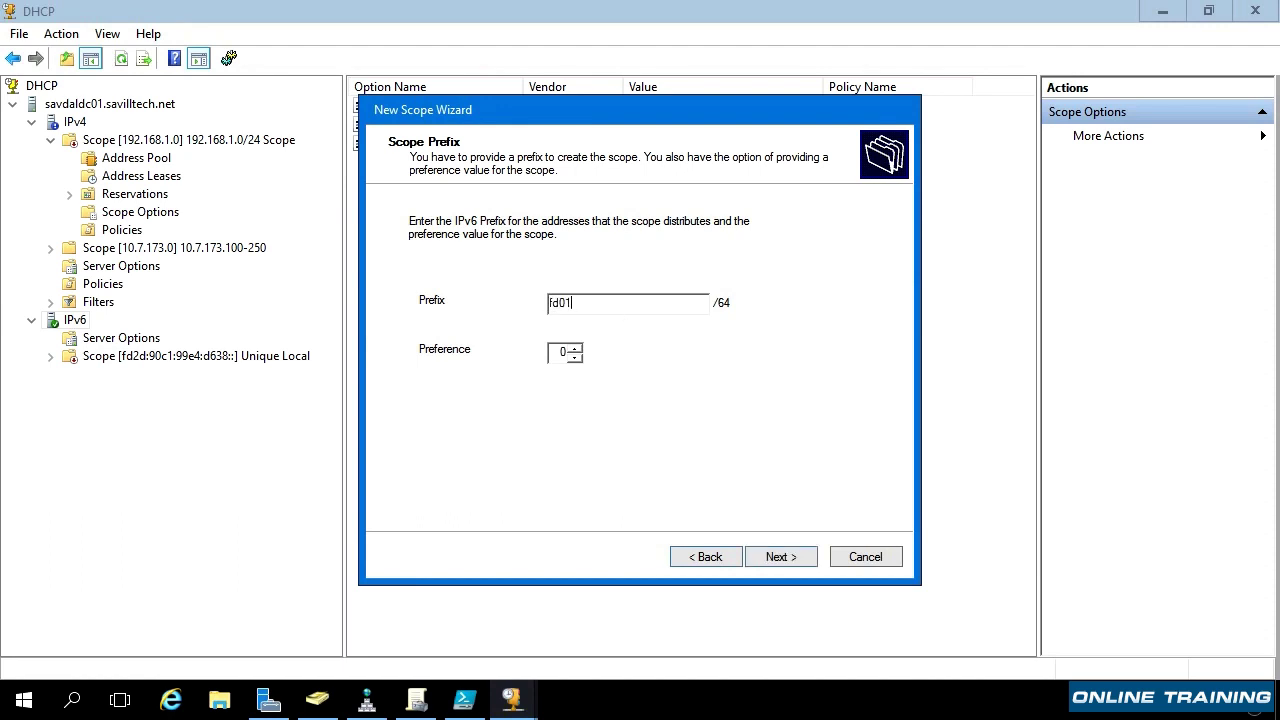
{"action": "left_click", "coordinate": [780, 557]}
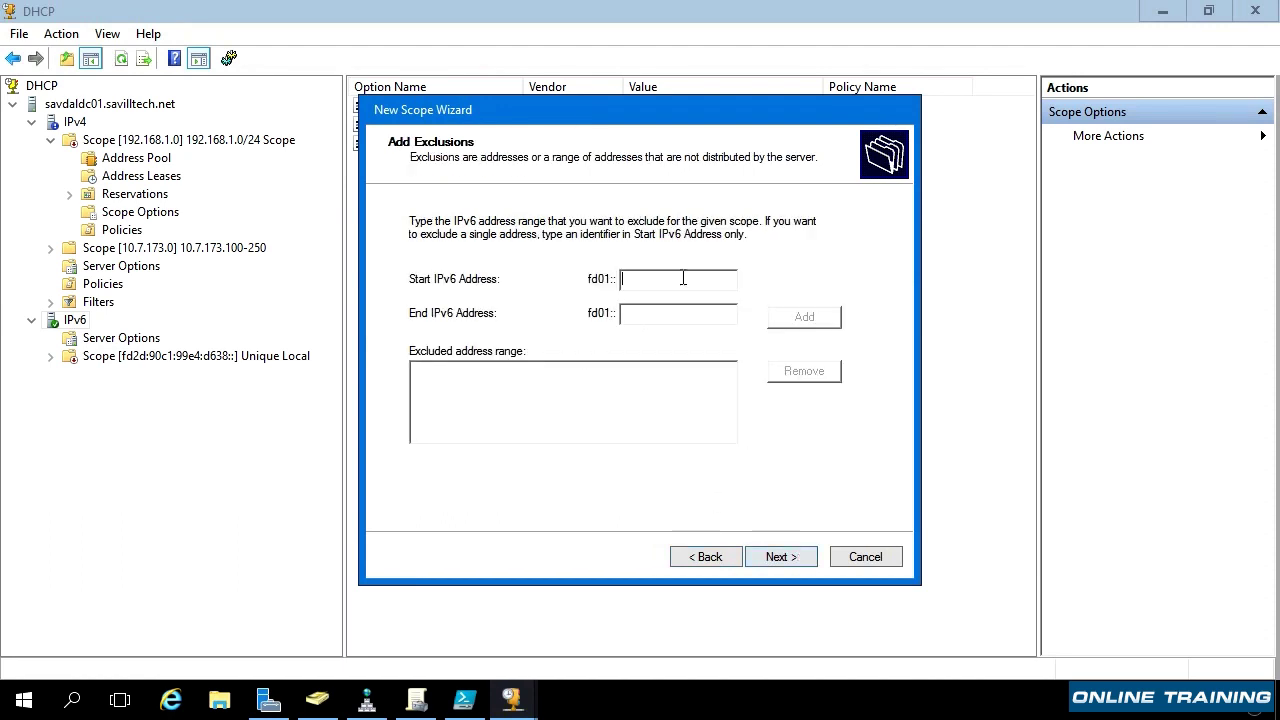
Step: Exclude fd01::1 to fd01::ffff from the IPv6 scope, keep the default lease lifetimes, and cancel the wizard at its summary
{"action": "type", "text": "1"}
{"action": "type", "text": "ffff"}
{"action": "left_click", "coordinate": [806, 317]}
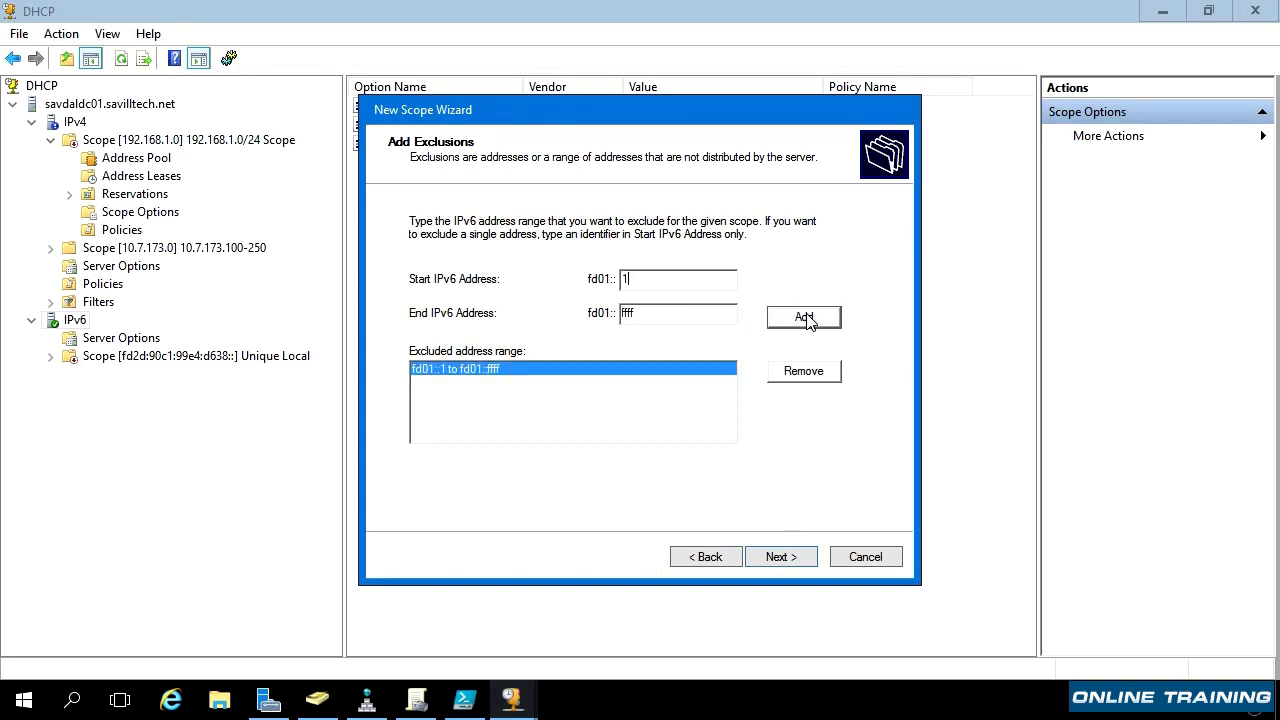
{"action": "left_click", "coordinate": [780, 557]}
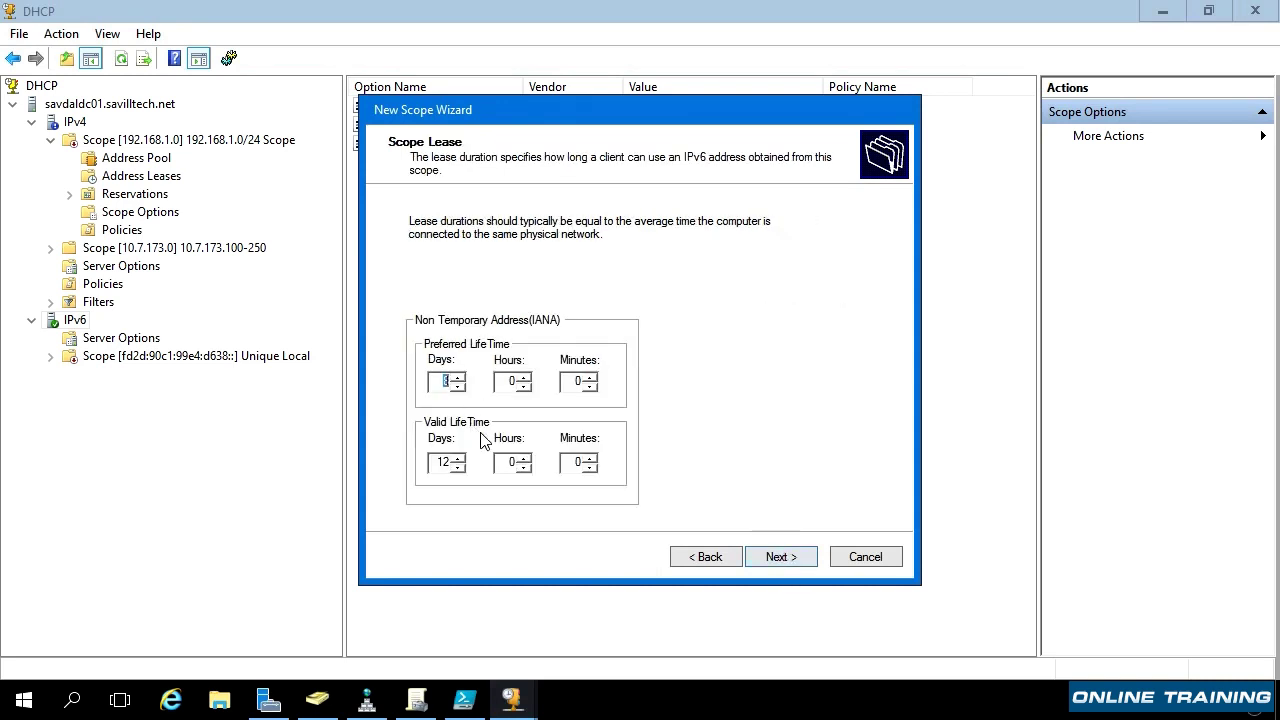
{"action": "left_click", "coordinate": [792, 558]}
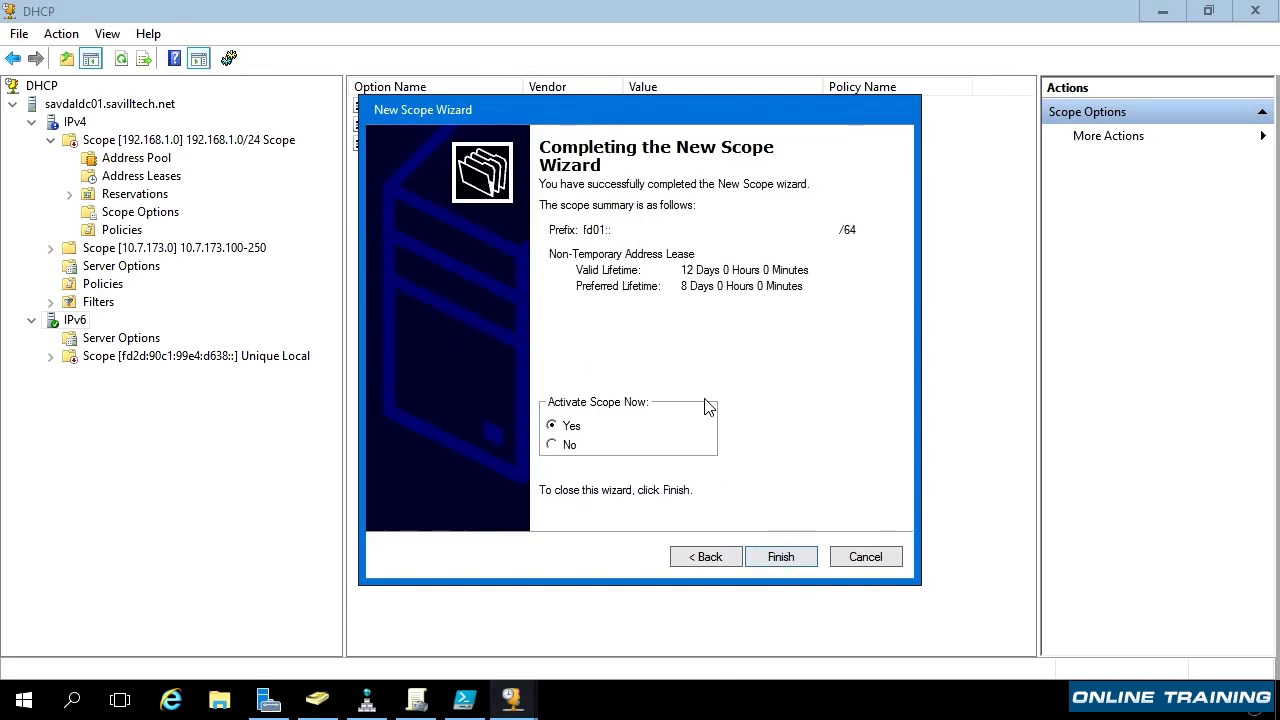
{"action": "left_click", "coordinate": [866, 557]}
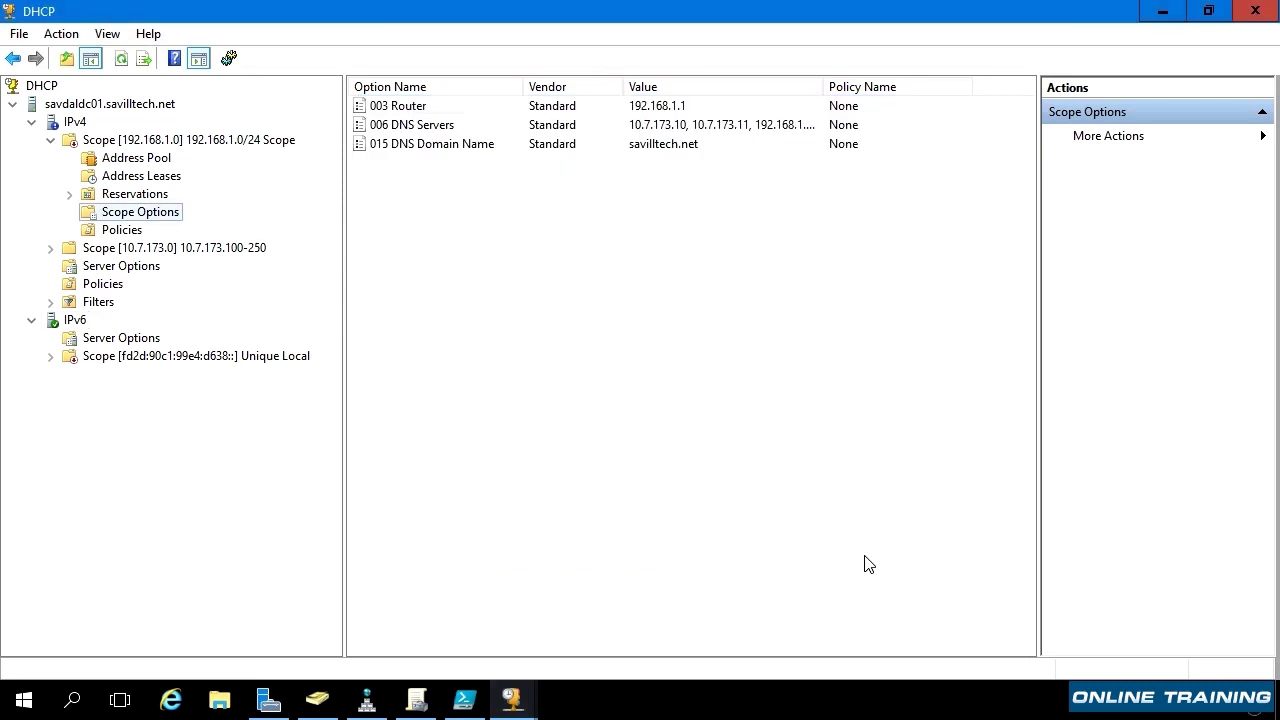
Step: Examine the available scope options for the existing Unique Local IPv6 scope and close them without changes
{"action": "left_click", "coordinate": [50, 356]}
{"action": "left_click", "coordinate": [128, 432]}
{"action": "right_click", "coordinate": [128, 432]}
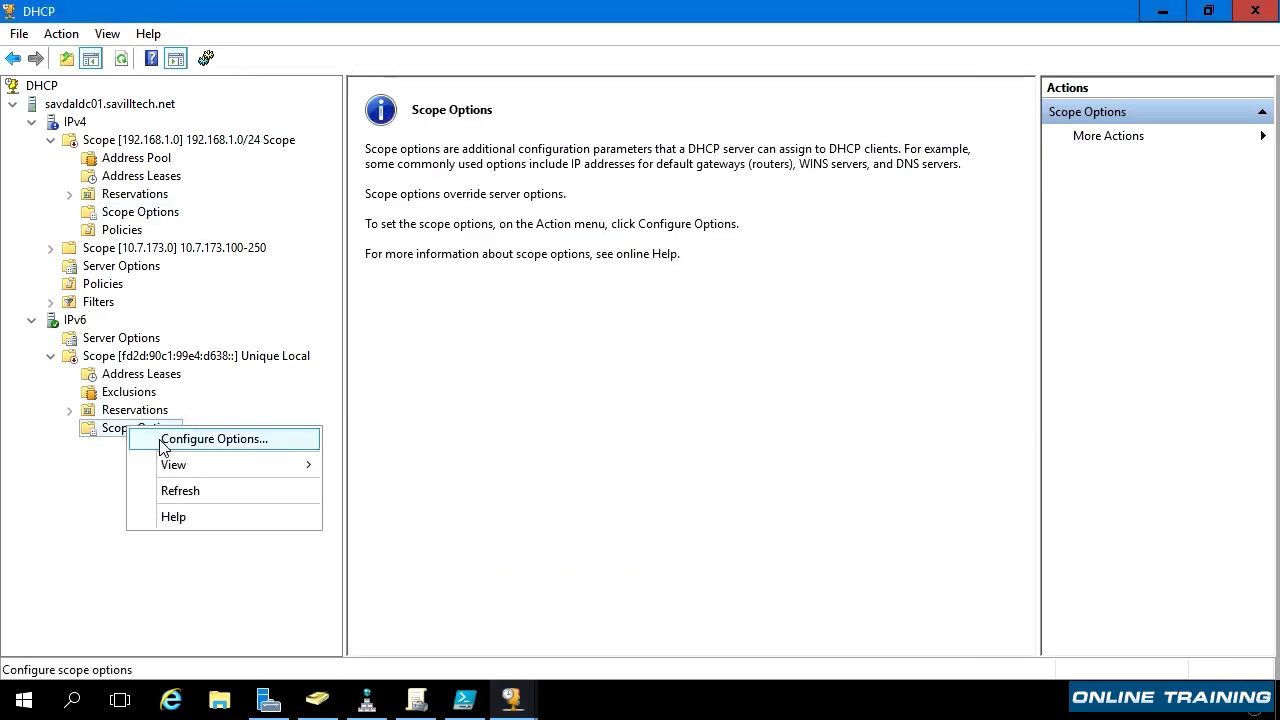
{"action": "left_click", "coordinate": [163, 440]}
{"action": "left_click", "coordinate": [735, 228]}
{"action": "left_click", "coordinate": [735, 228]}
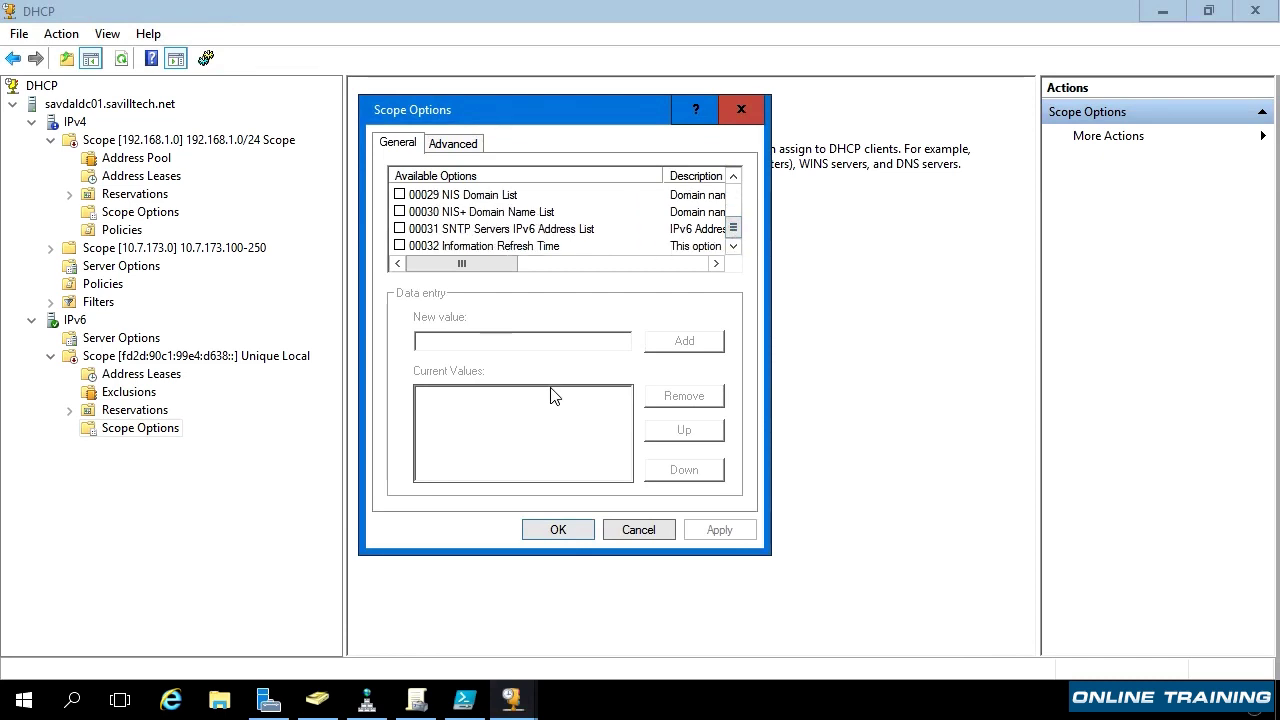
{"action": "left_click", "coordinate": [645, 530]}
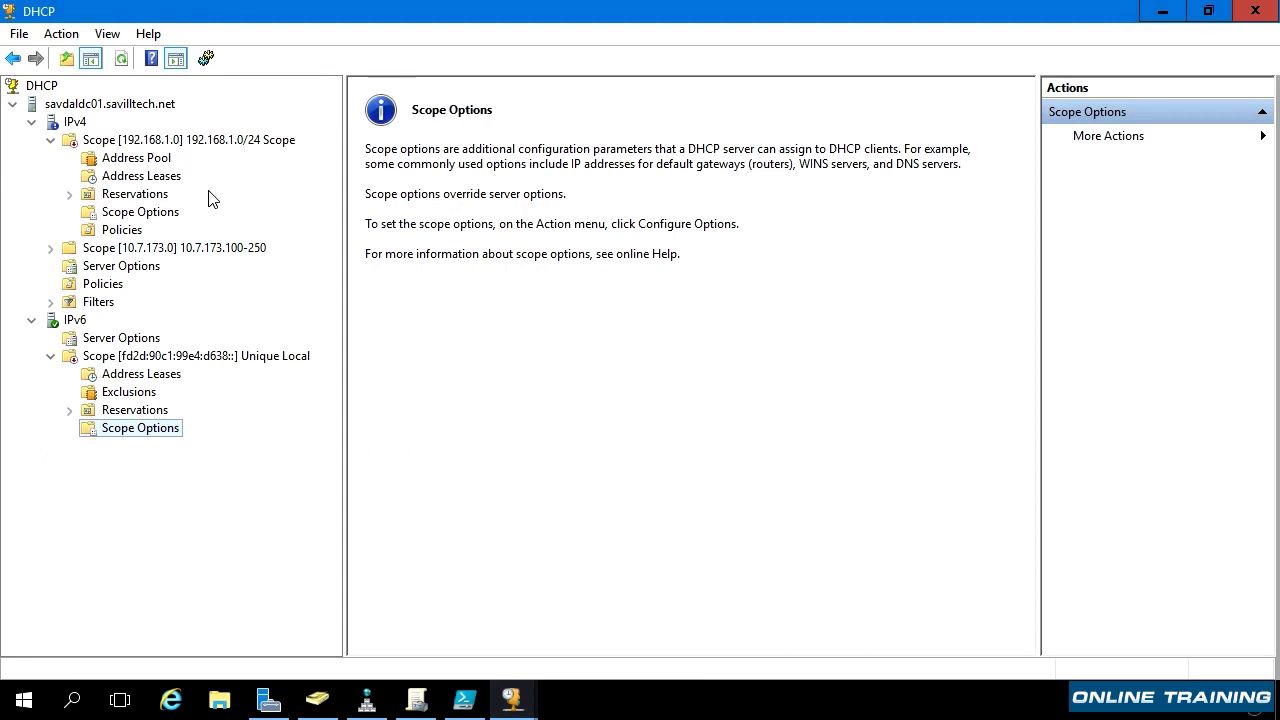
Step: View the address leases of the 192.168.1.0 scope and of the 10.7.173.0 scope
{"action": "left_click", "coordinate": [134, 182]}
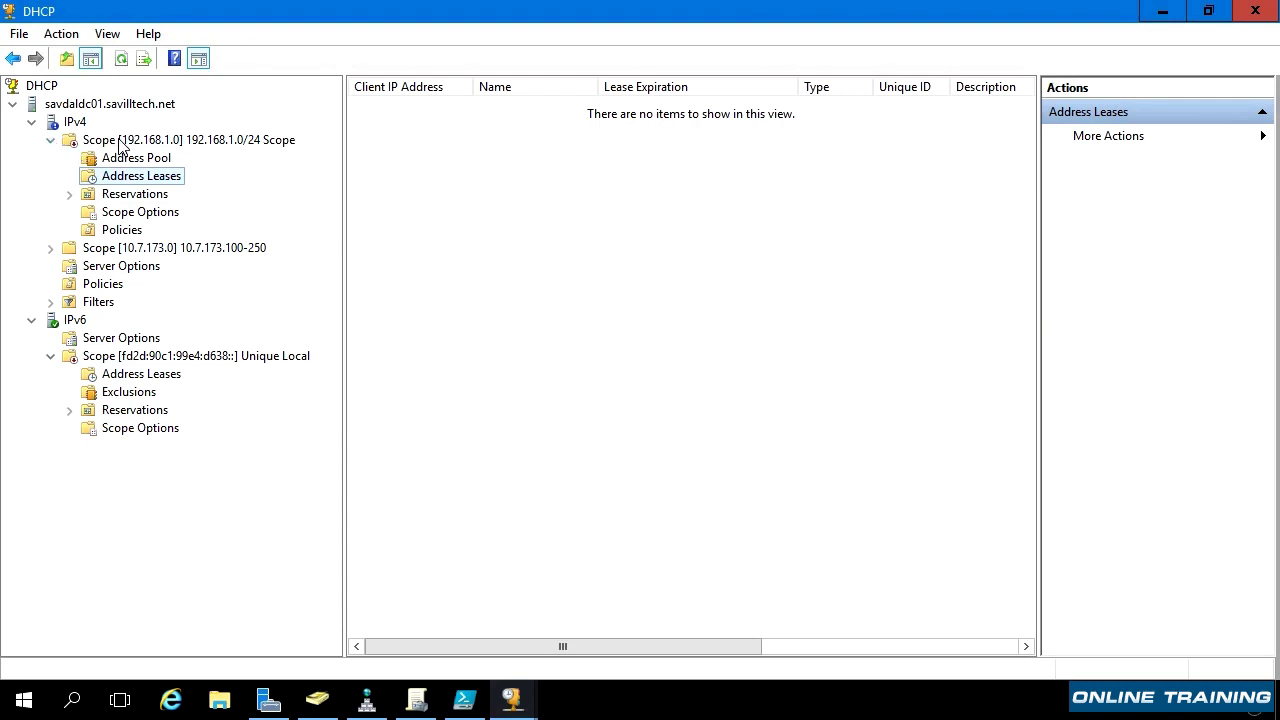
{"action": "left_click", "coordinate": [50, 140]}
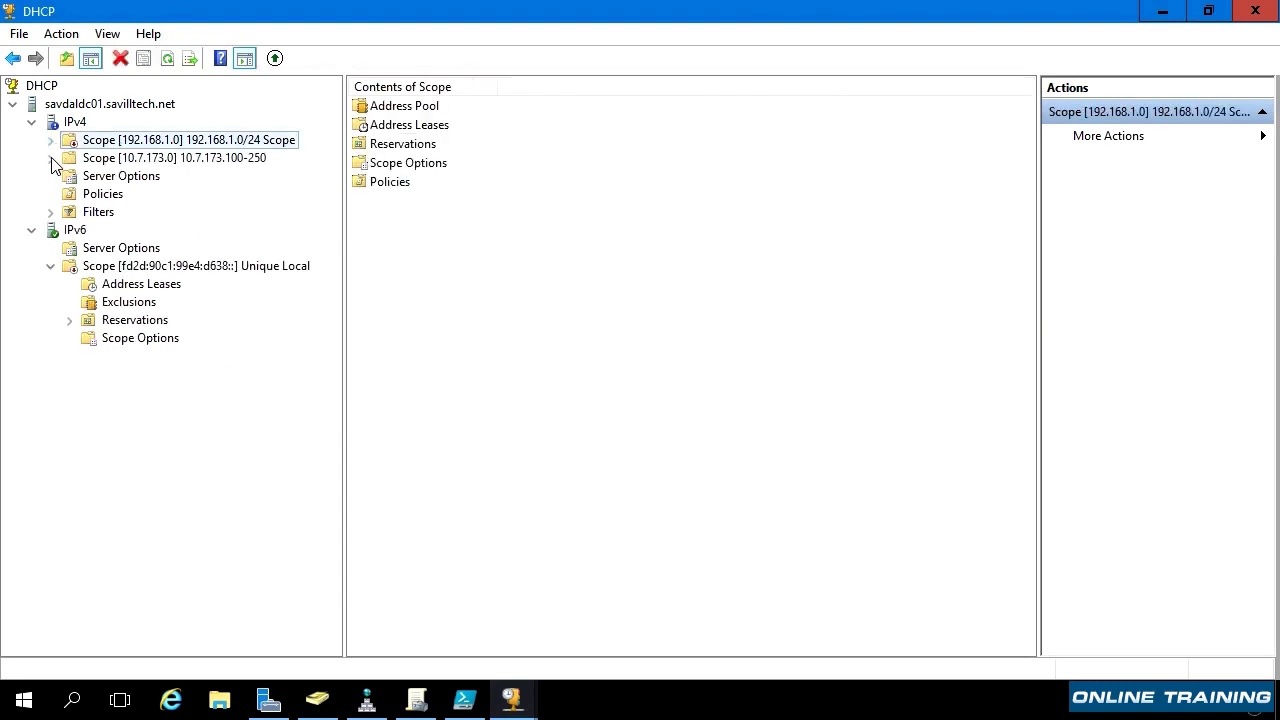
{"action": "left_click", "coordinate": [51, 158]}
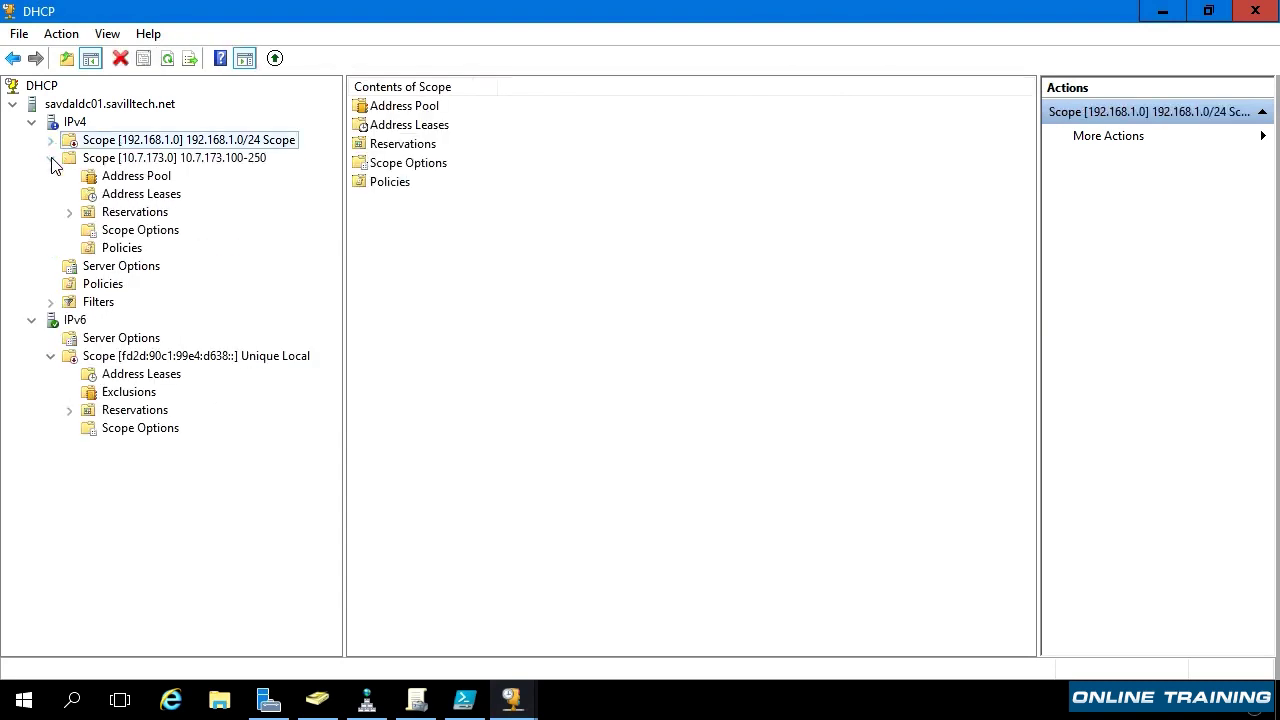
{"action": "left_click", "coordinate": [135, 194]}
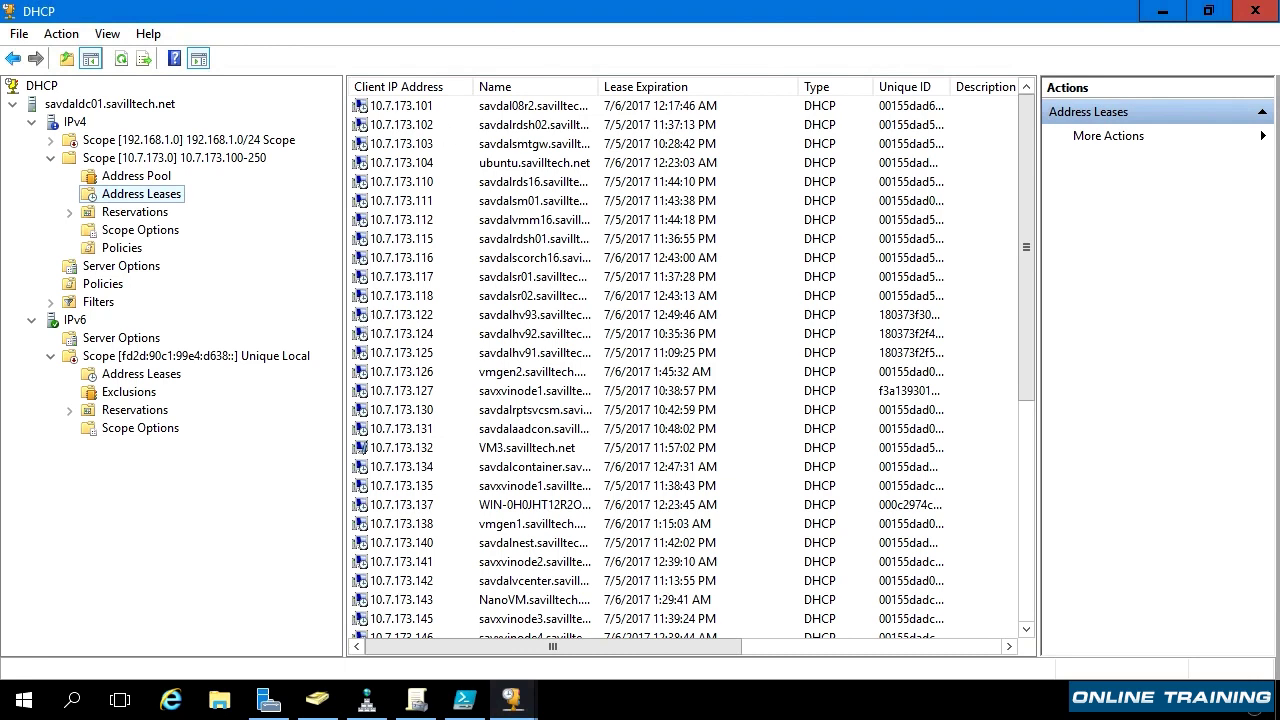
Step: Switch to Windows PowerShell ISE and enter the Add-DhcpServerv4Scope cmdlet at the prompt
{"action": "key", "text": "alt+Tab"}
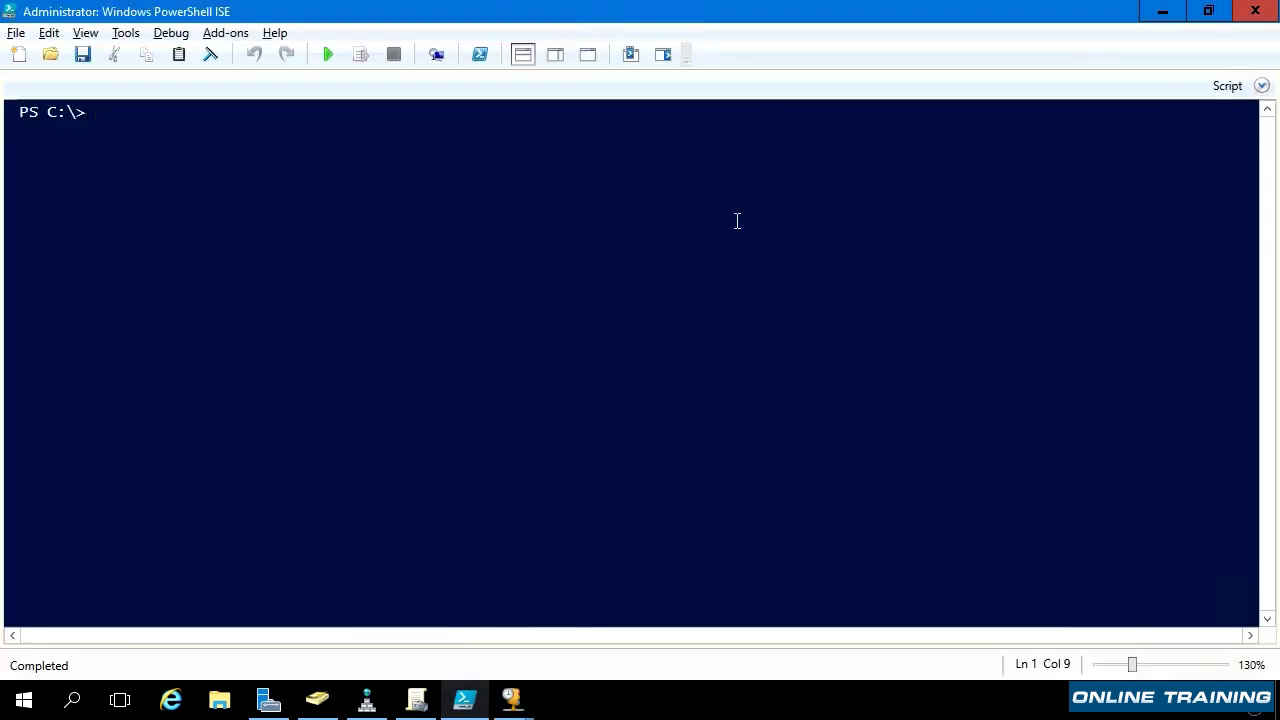
{"action": "type", "text": "add"}
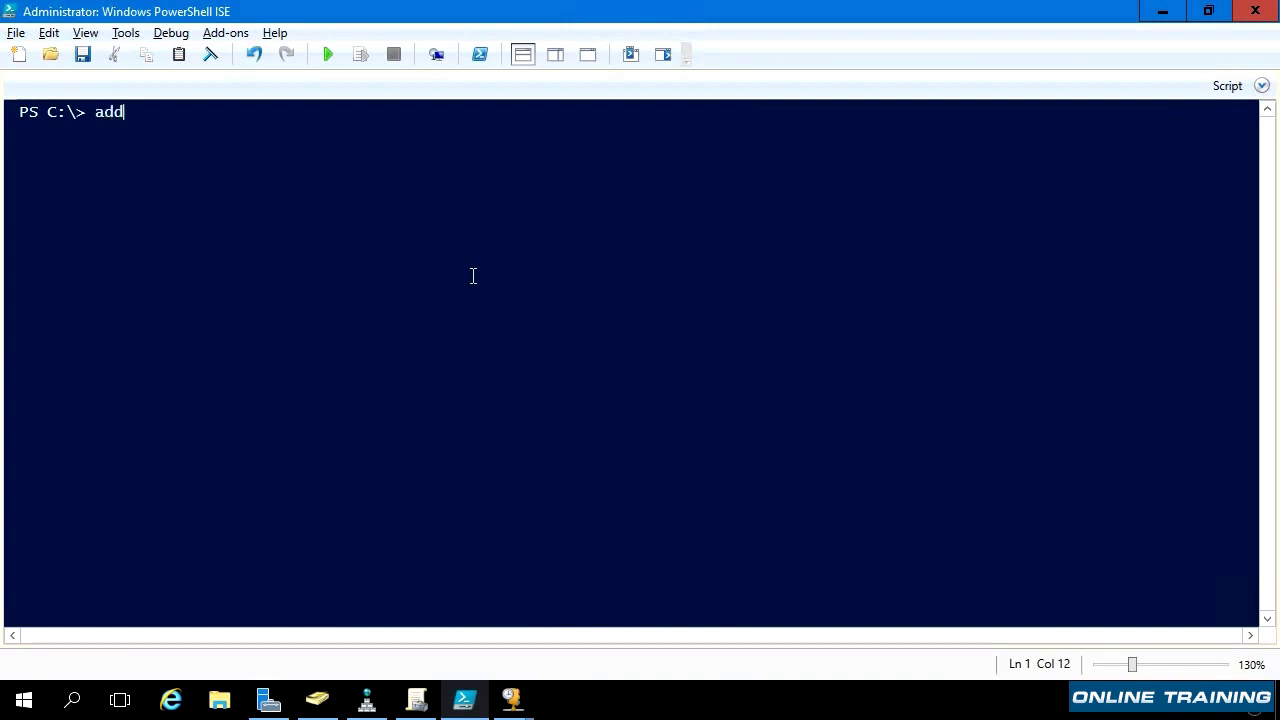
{"action": "type", "text": "-dhcpserverv4sc"}
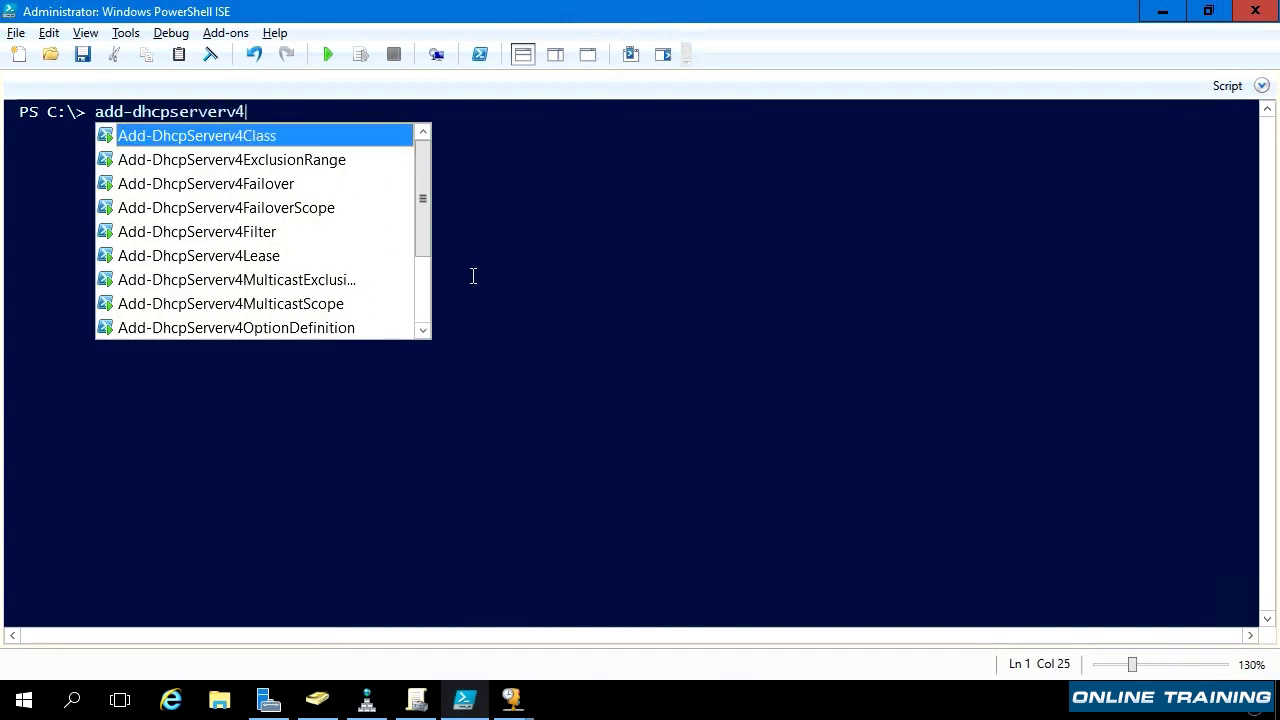
{"action": "key", "text": "Tab"}
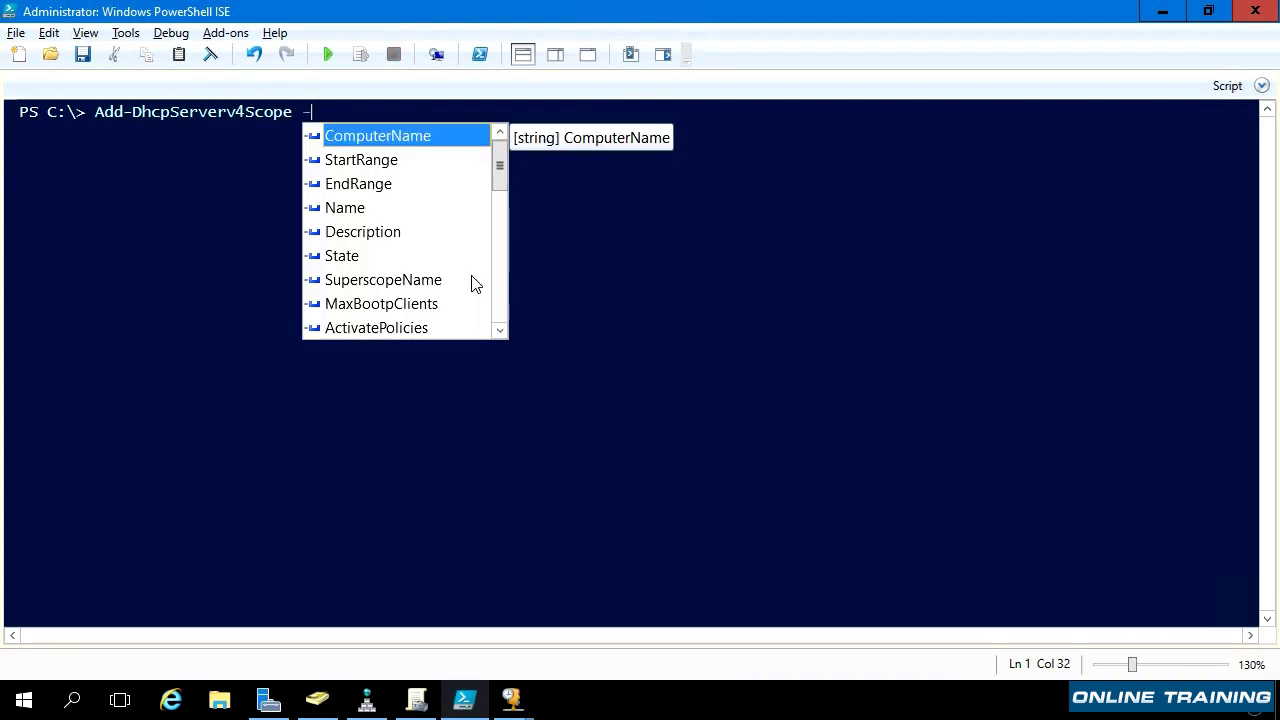
Step: Browse the suggested parameters of the Add-DhcpServerv4Scope cmdlet, including StartRange, EndRange and Name
{"action": "key", "text": "Down"}
{"action": "key", "text": "Down"}
{"action": "key", "text": "Down"}
{"action": "key", "text": "Down"}
{"action": "key", "text": "Up"}
{"action": "key", "text": "Up"}
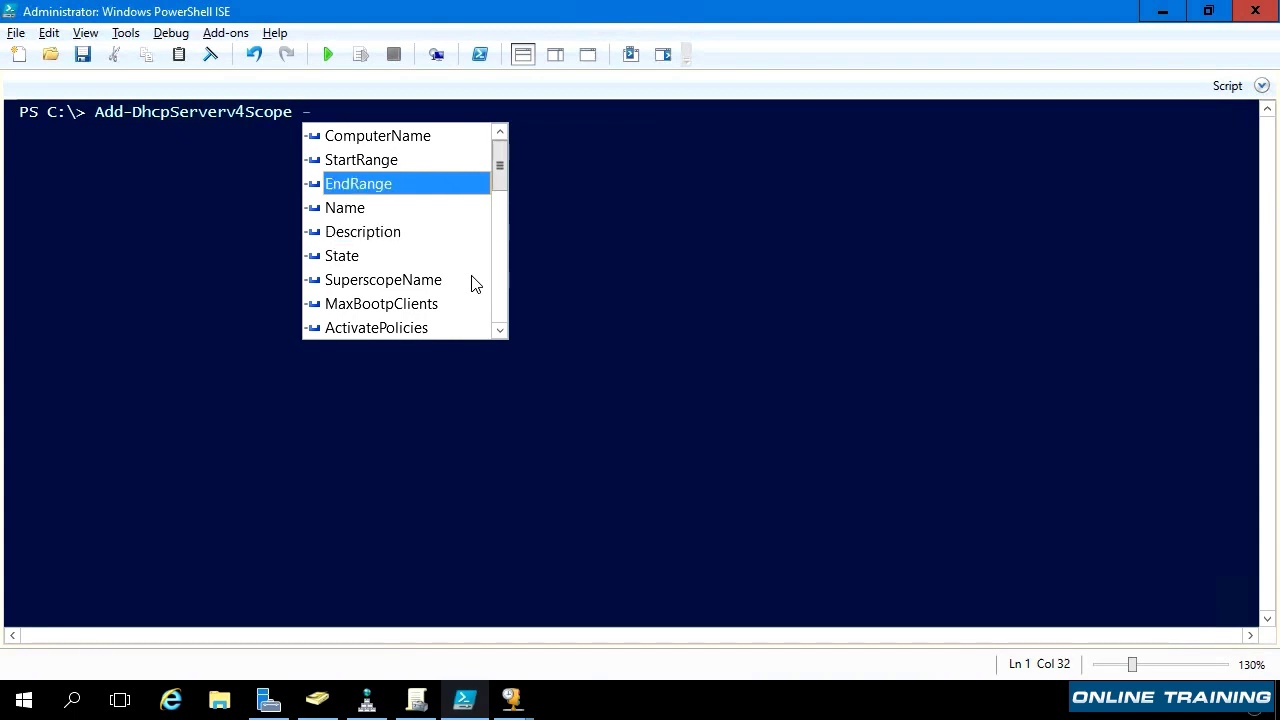
{"action": "key", "text": "Up"}
{"action": "key", "text": "Down"}
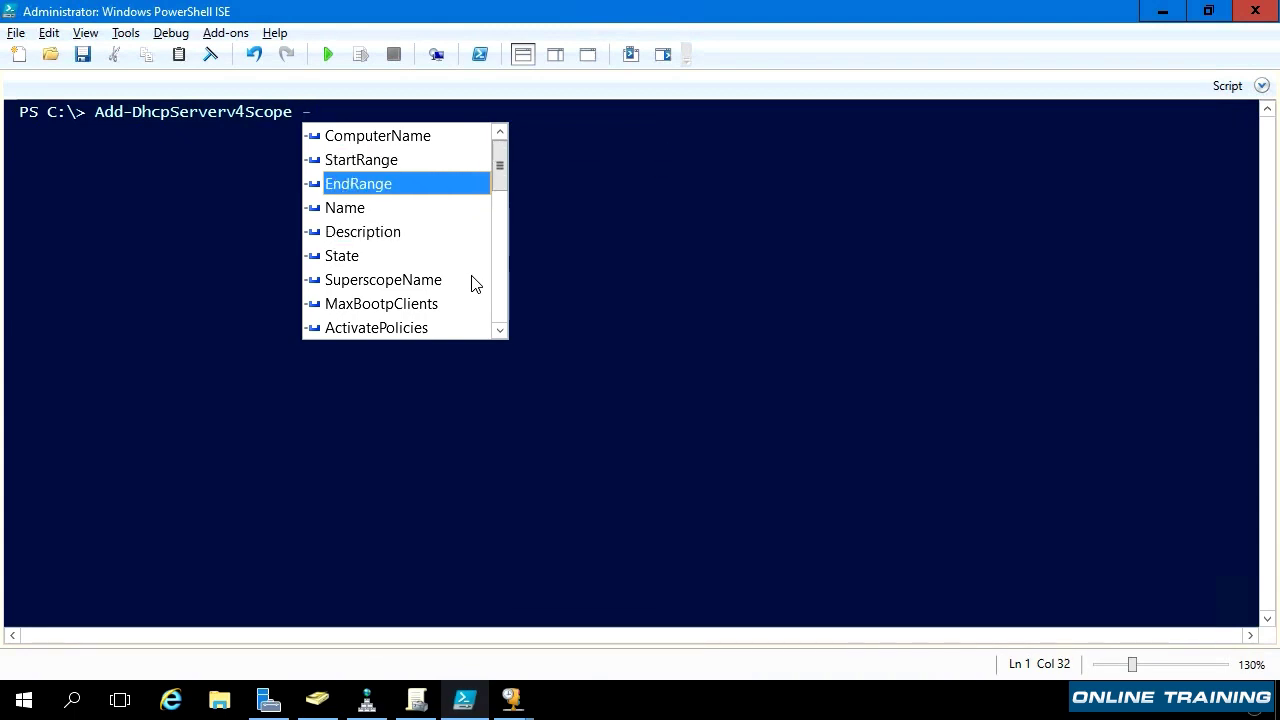